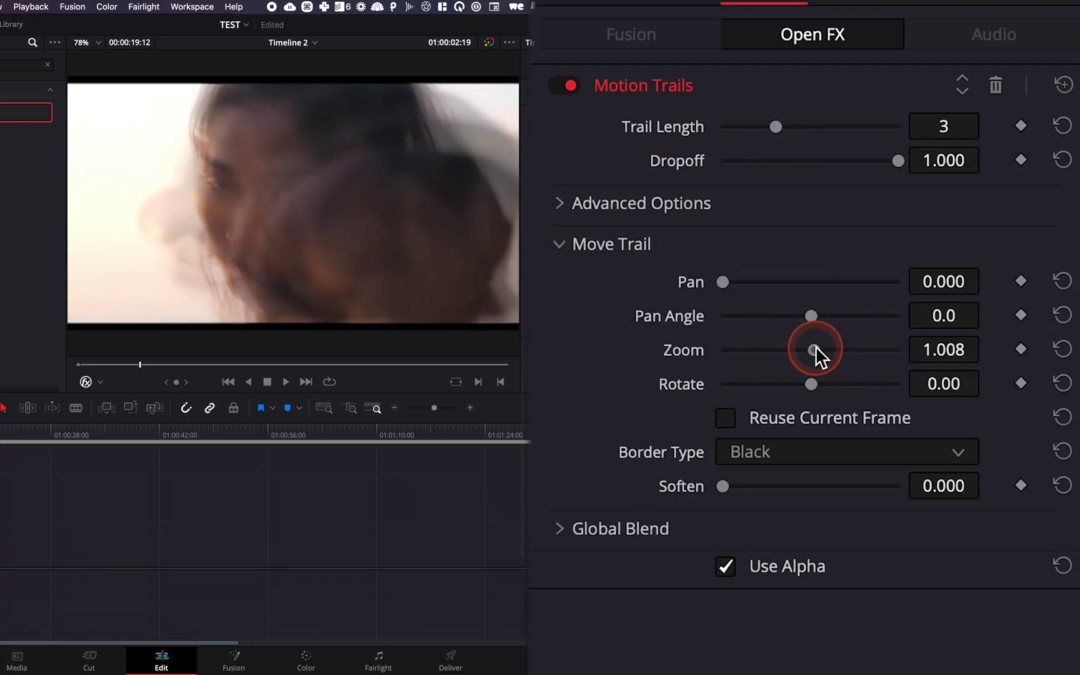
Step: Nudge the Motion Trails Pan slider under Move Trail up to 0.031
left_click_drag(723, 282, 731, 282)
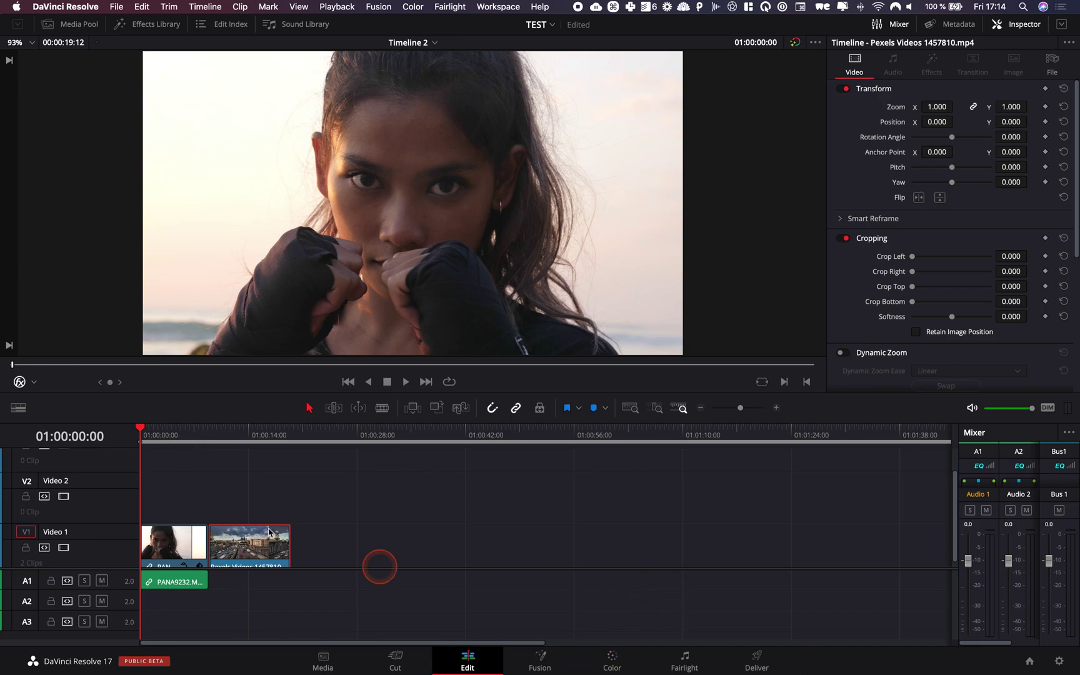
Step: Play the timeline, then replay it from the start to watch the boxing clip
key("space")
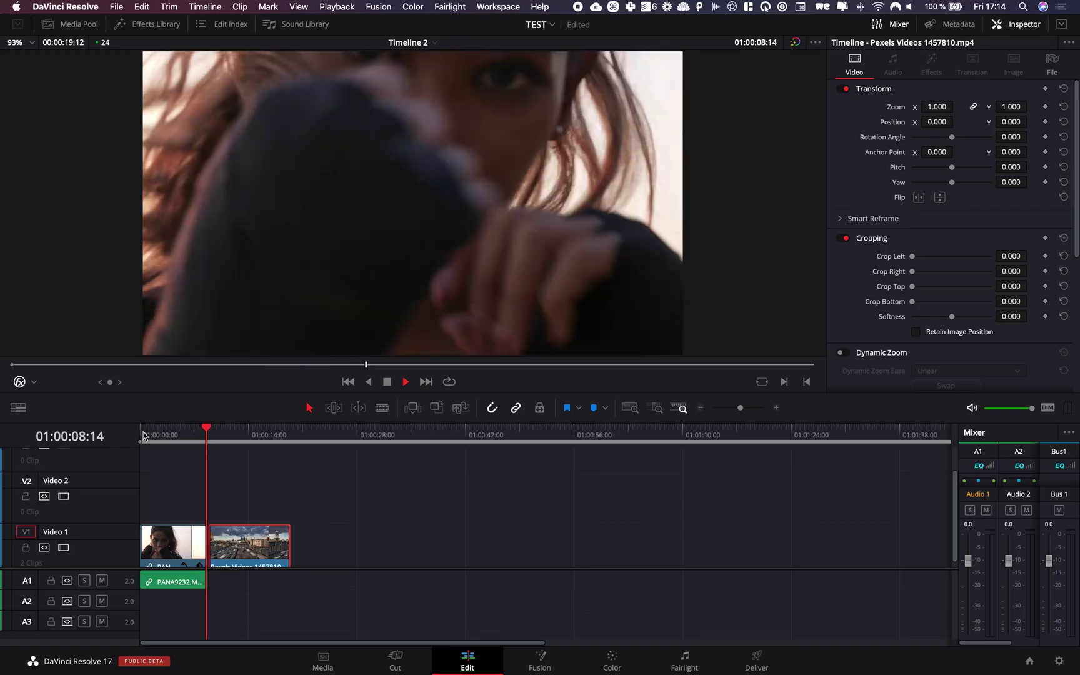
key("space")
left_click(143, 436)
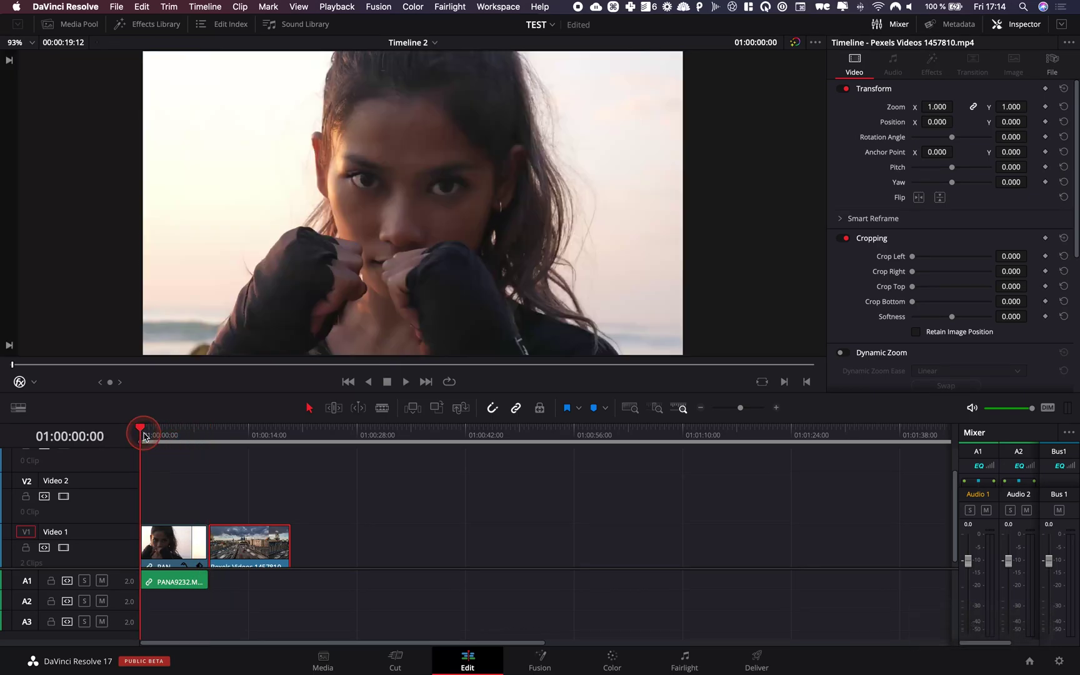
key("space")
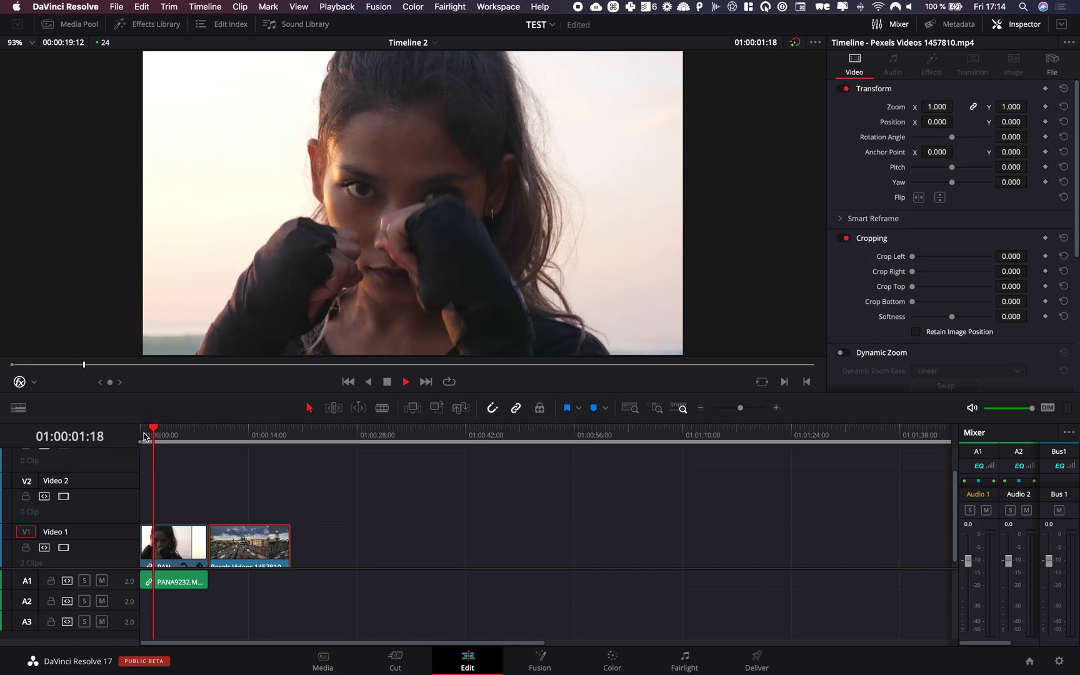
key("space")
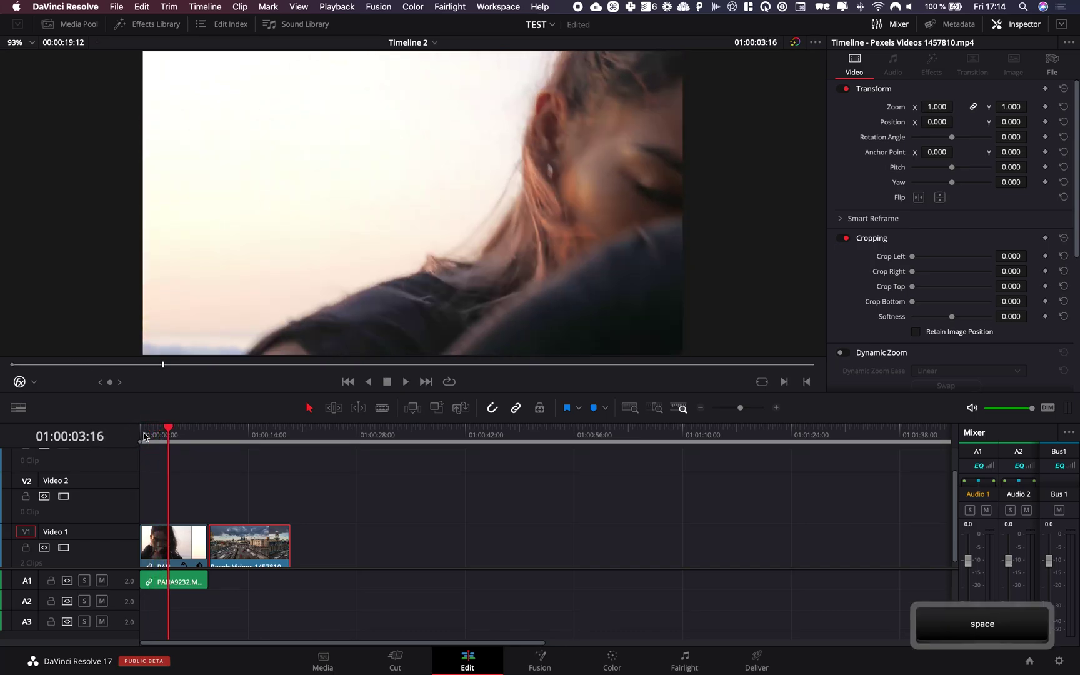
left_click(143, 436)
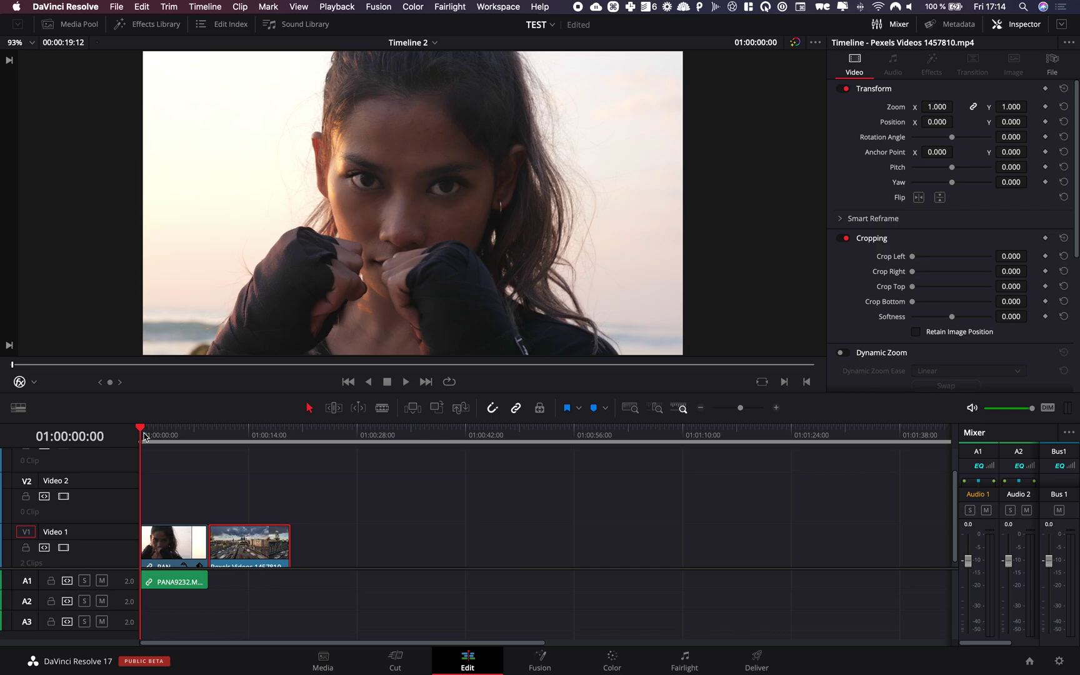
Step: Scrub through the boxing clip's opening seconds and play it again from the start
left_click_drag(168, 438, 156, 439)
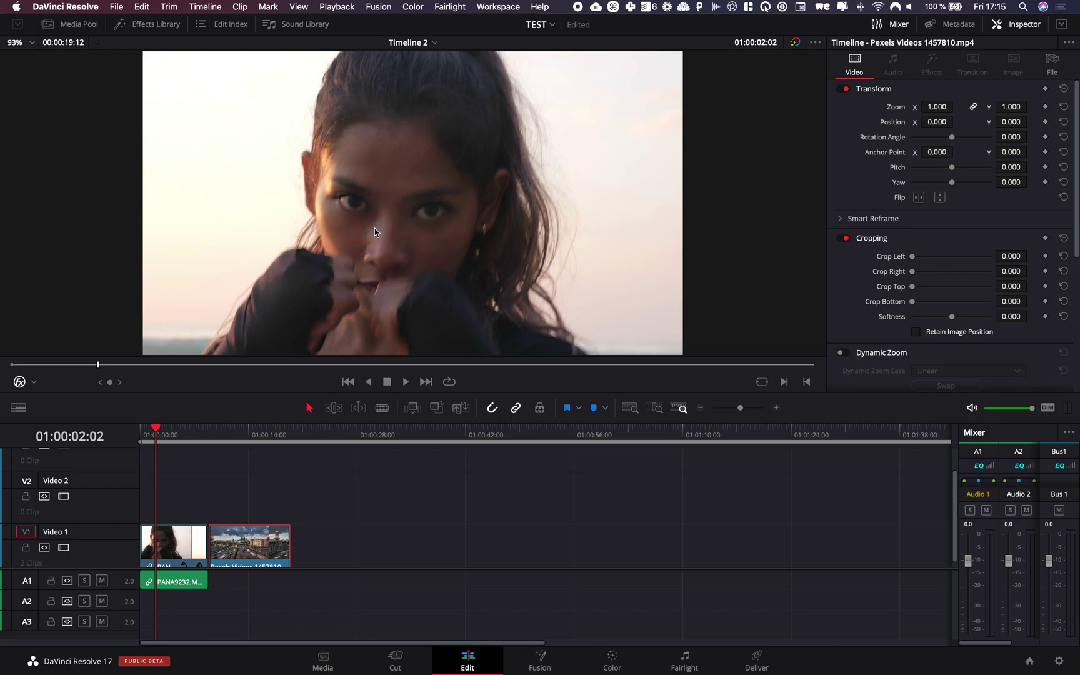
left_click(524, 236)
left_click_drag(151, 433, 143, 433)
key("space")
left_click(371, 145)
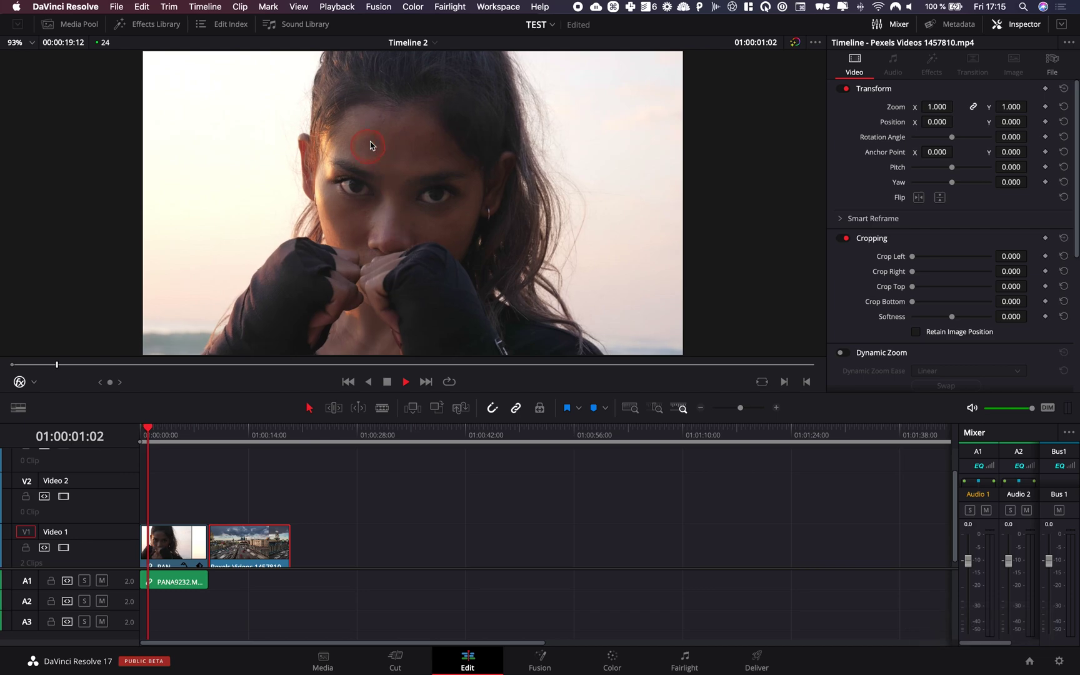
key("space")
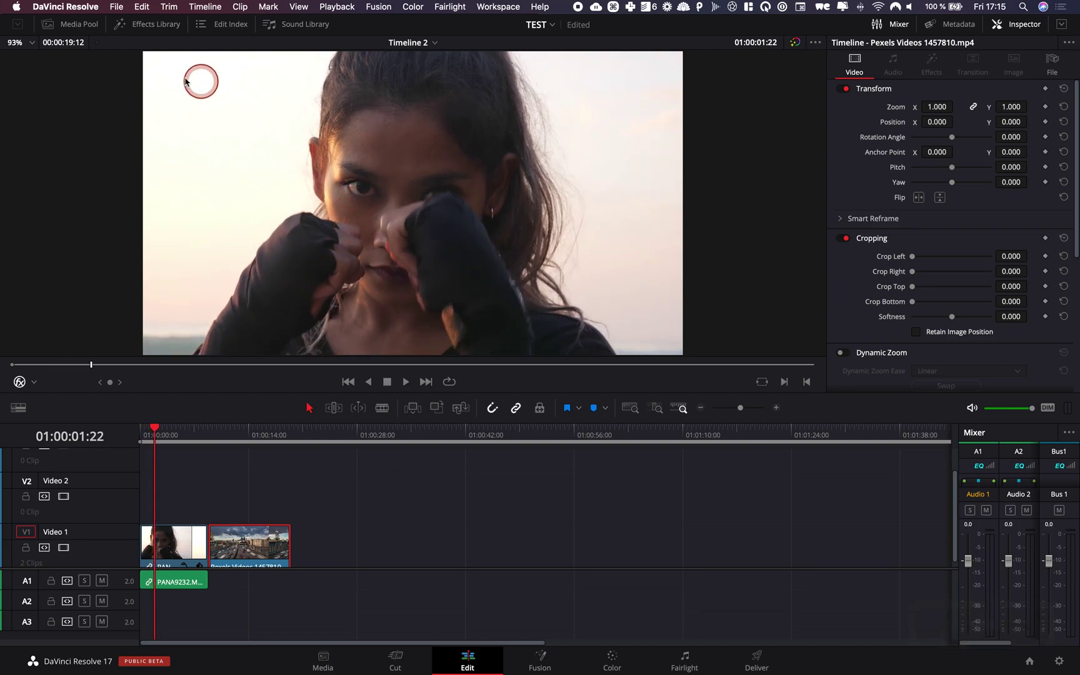
Step: Search the Effects Library for 'trai' and drop Motion Trails onto the boxing clip on Video 1
left_click(131, 28)
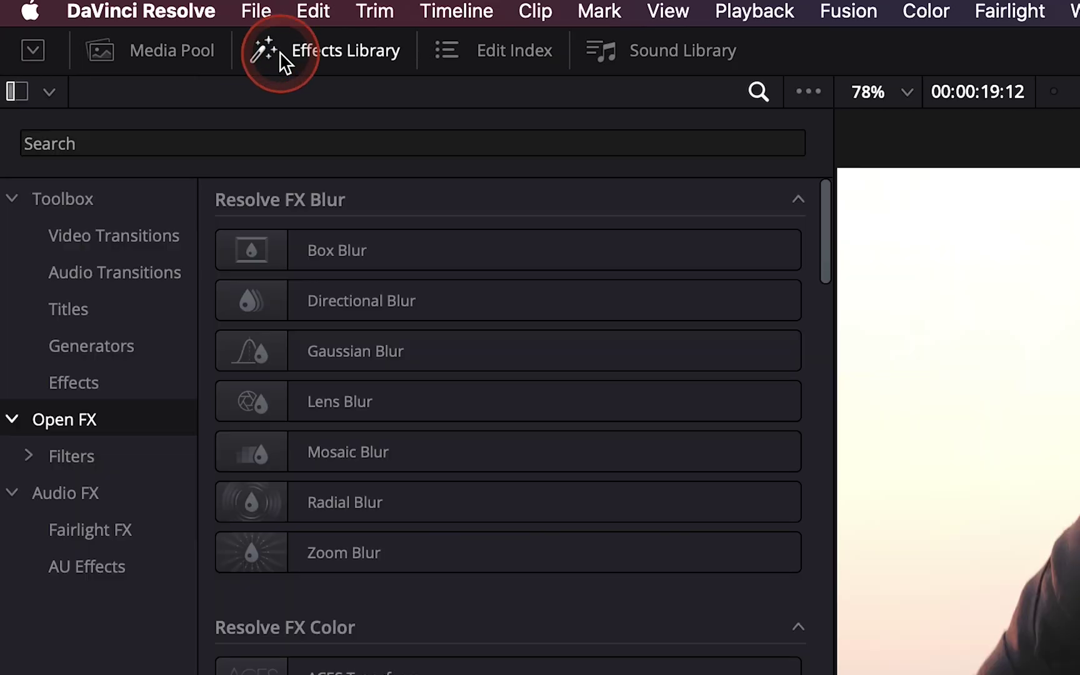
left_click(198, 148)
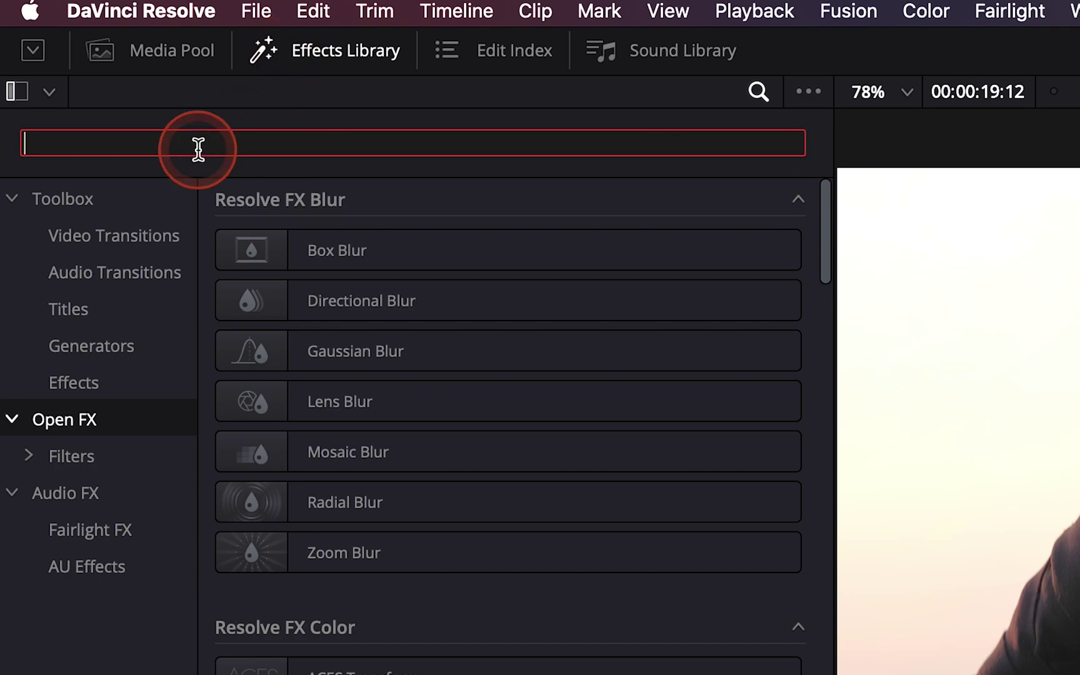
type("trai")
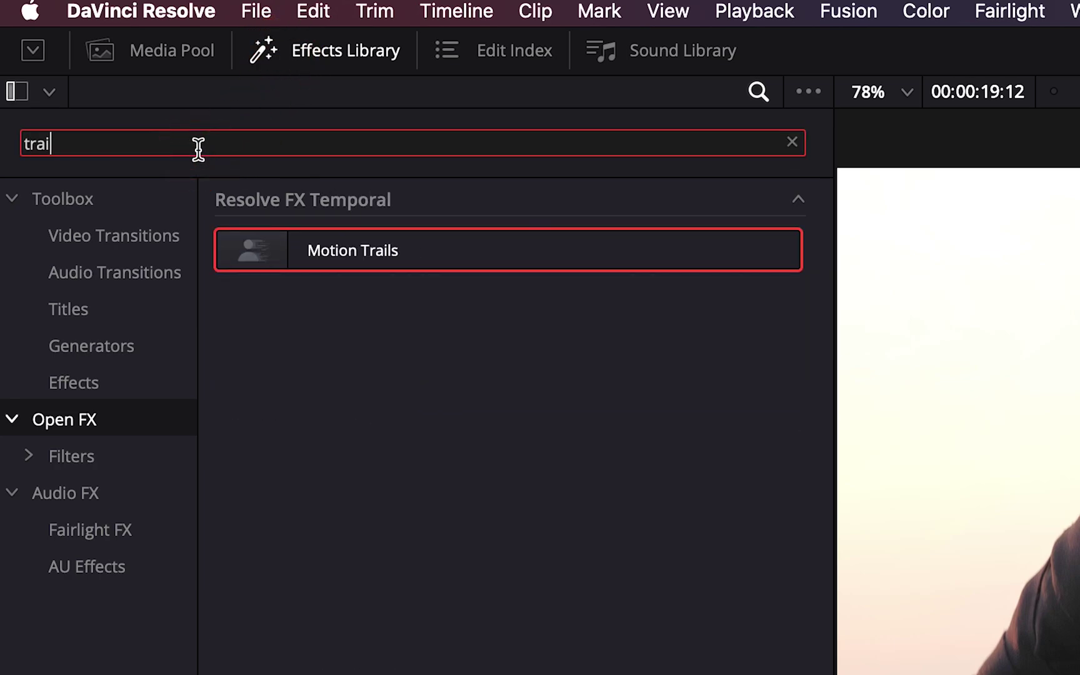
left_click_drag(349, 261, 394, 674)
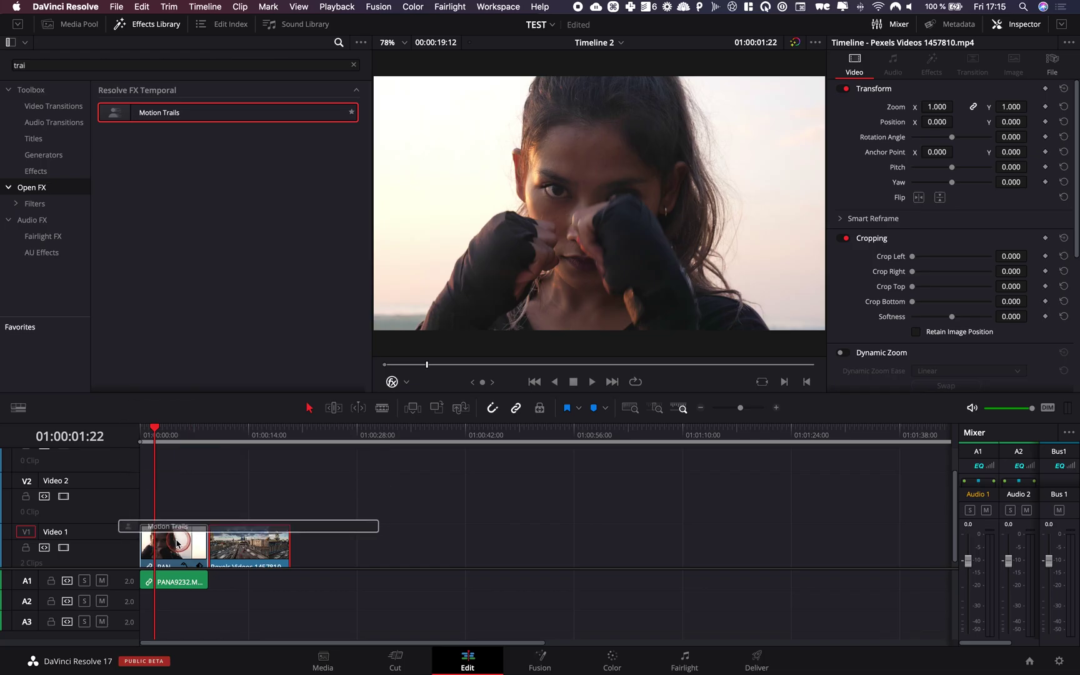
left_click_drag(177, 544, 177, 543)
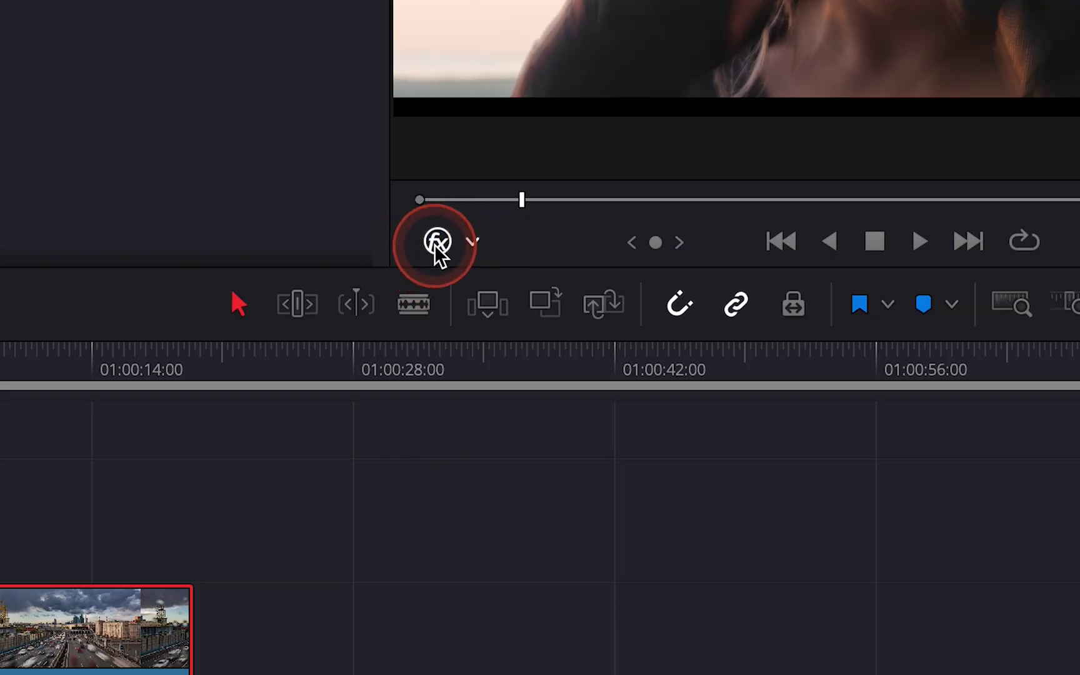
left_click(392, 382)
left_click(470, 244)
left_click(497, 401)
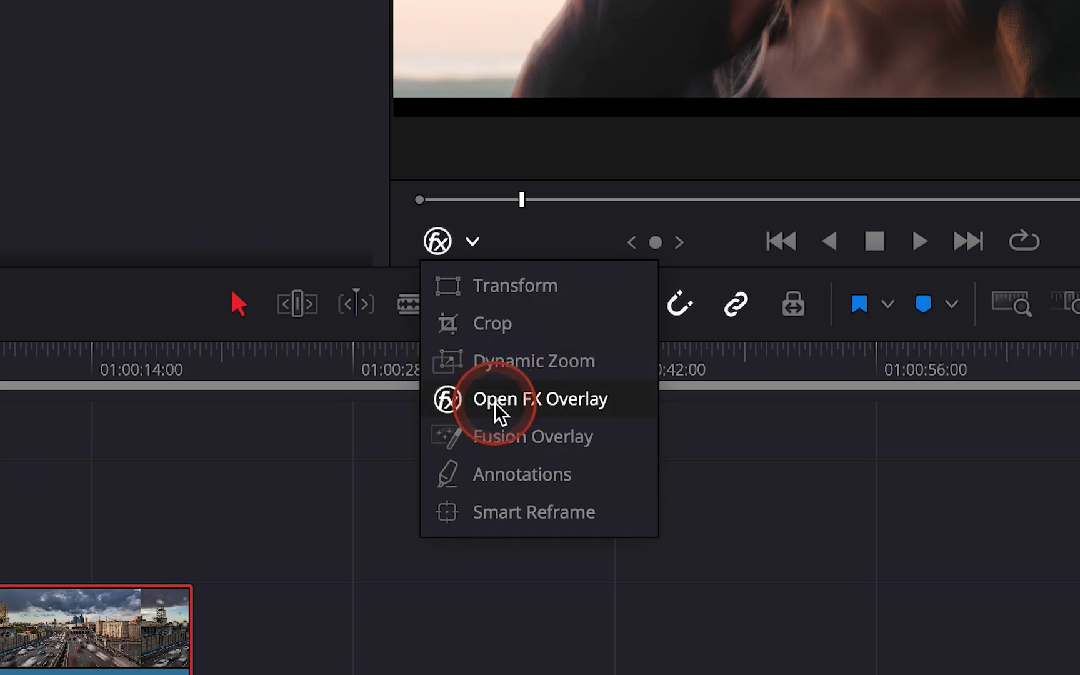
left_click(491, 288)
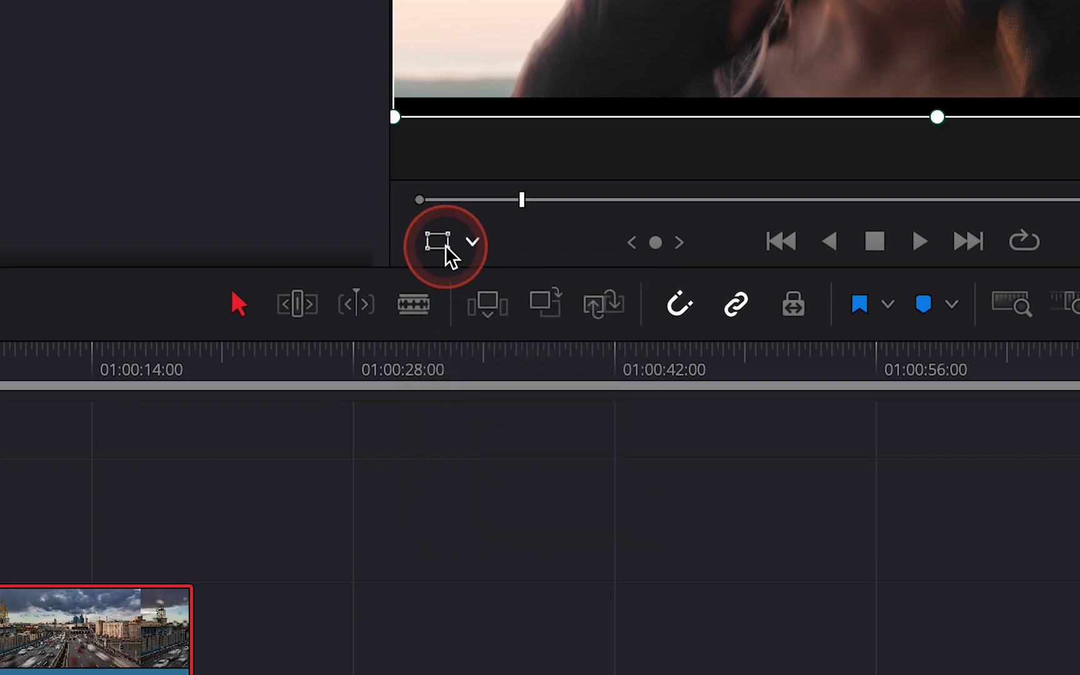
left_click(473, 244)
left_click(507, 413)
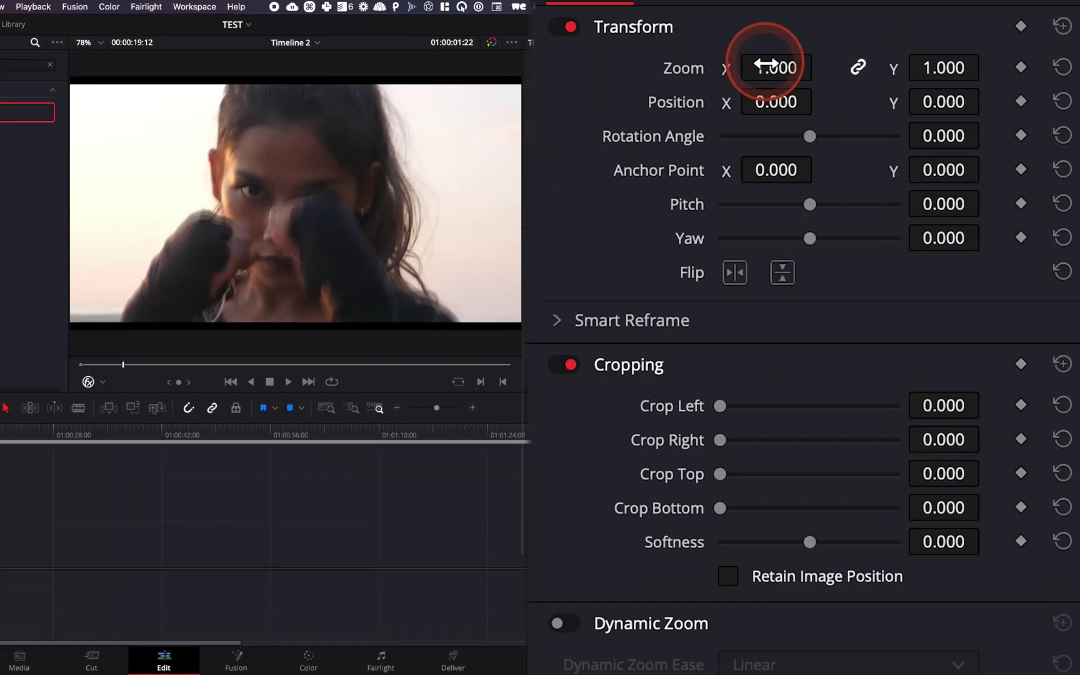
Step: Scale the boxing clip's Transform Zoom up to about 1.110 and play it from the start
left_click_drag(936, 106, 939, 106)
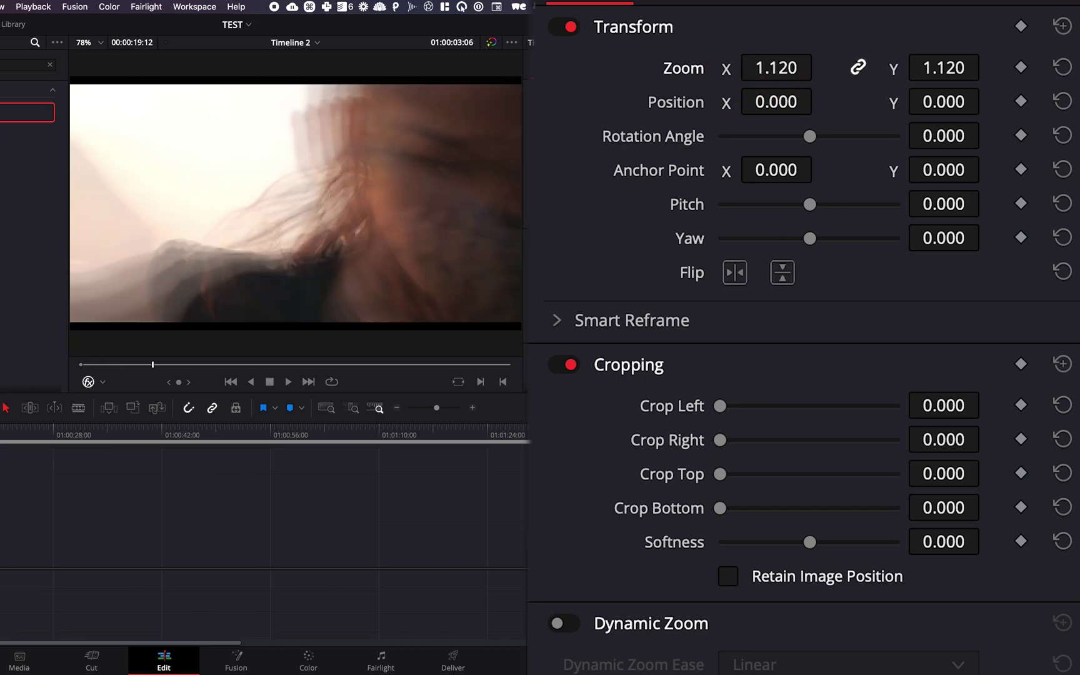
mouse_move(772, 67)
left_mouse_down()
mouse_move(794, 69)
mouse_move(773, 70)
left_mouse_up()
left_click_drag(133, 433, 142, 433)
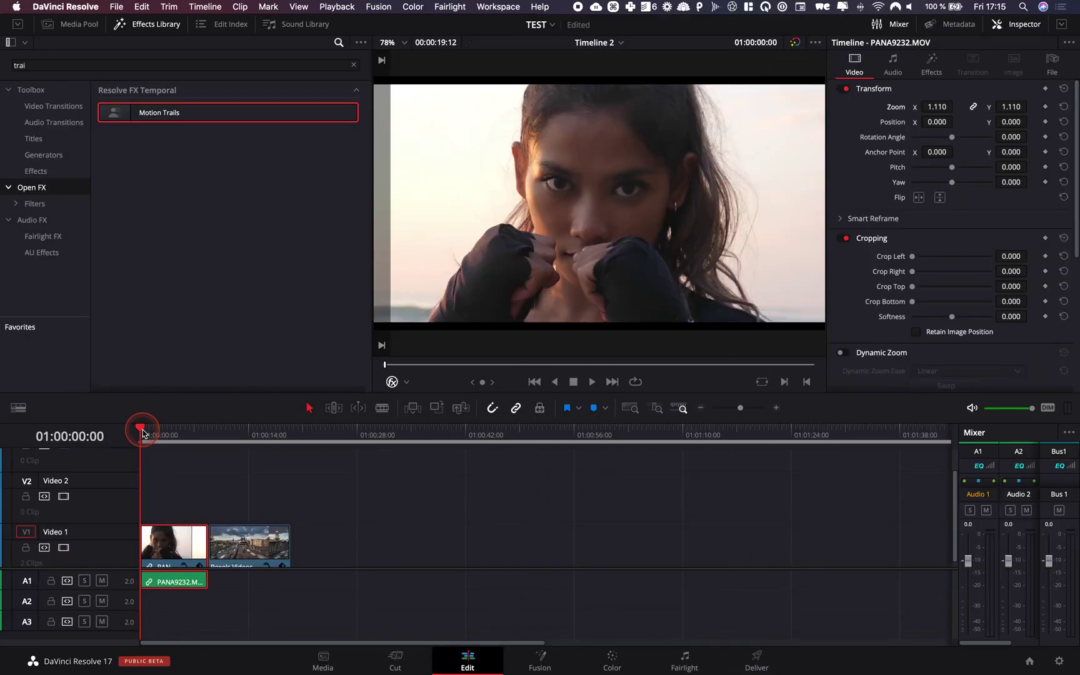
key("space")
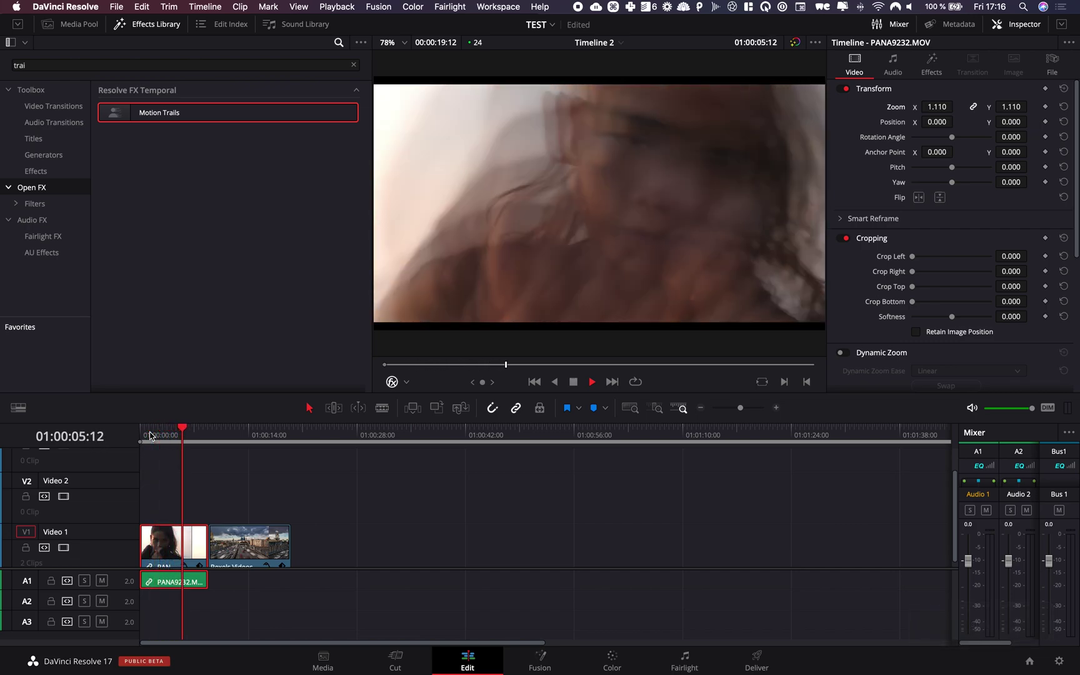
key("space")
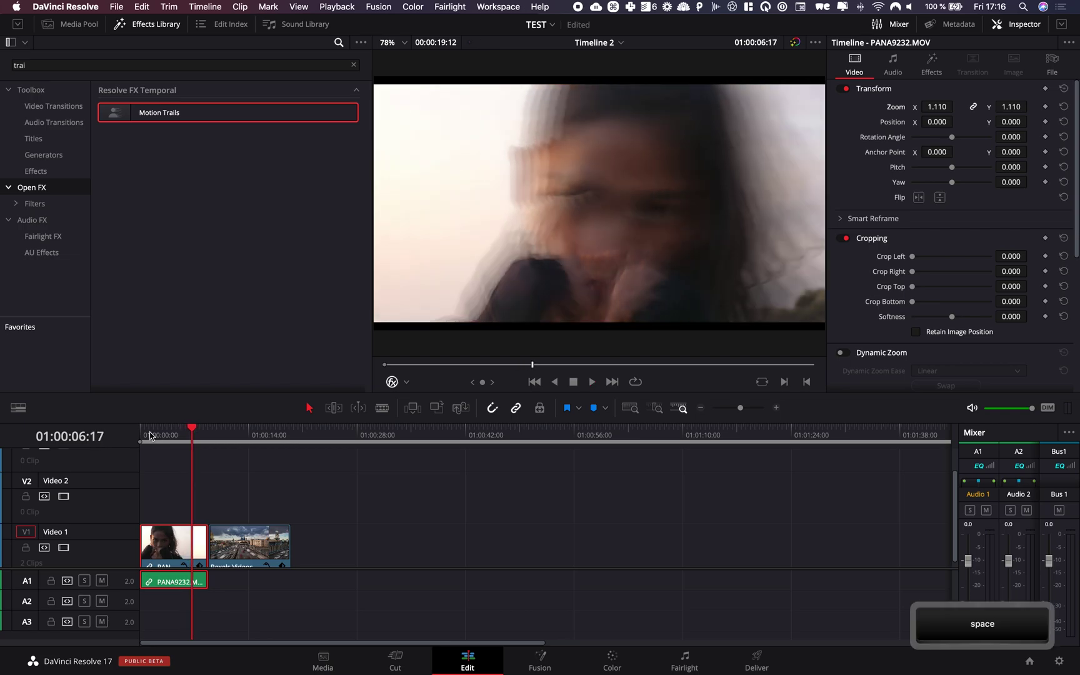
Step: Scrub between the boxing and highway clips, then show the boxing clip's Motion Trails settings
left_click_drag(161, 434, 153, 436)
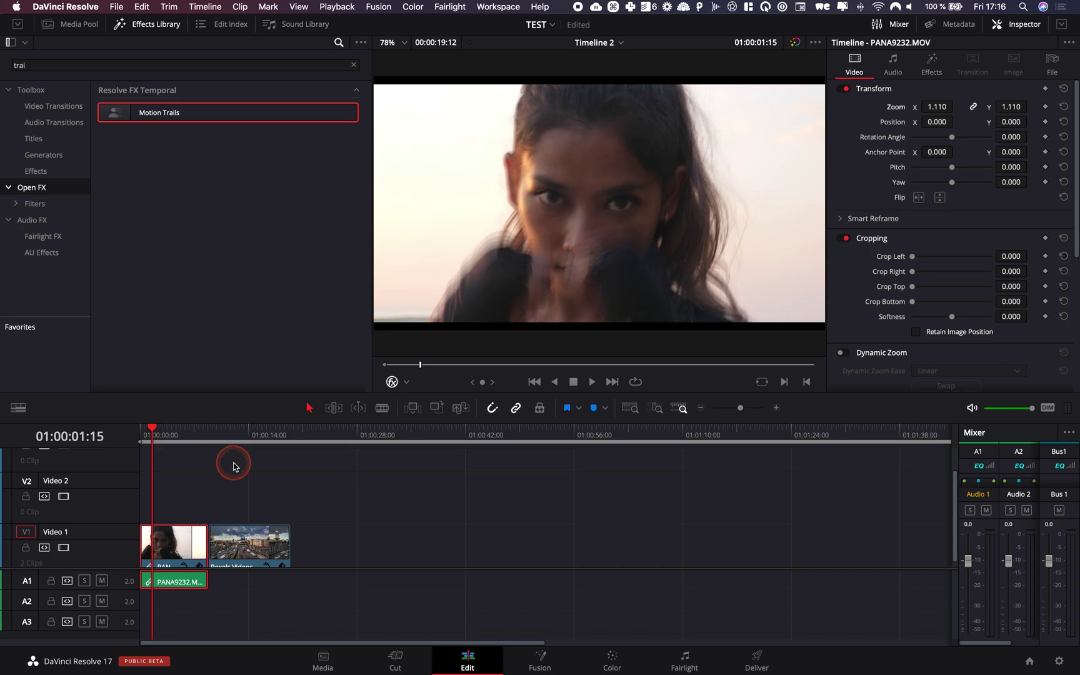
left_click(238, 436)
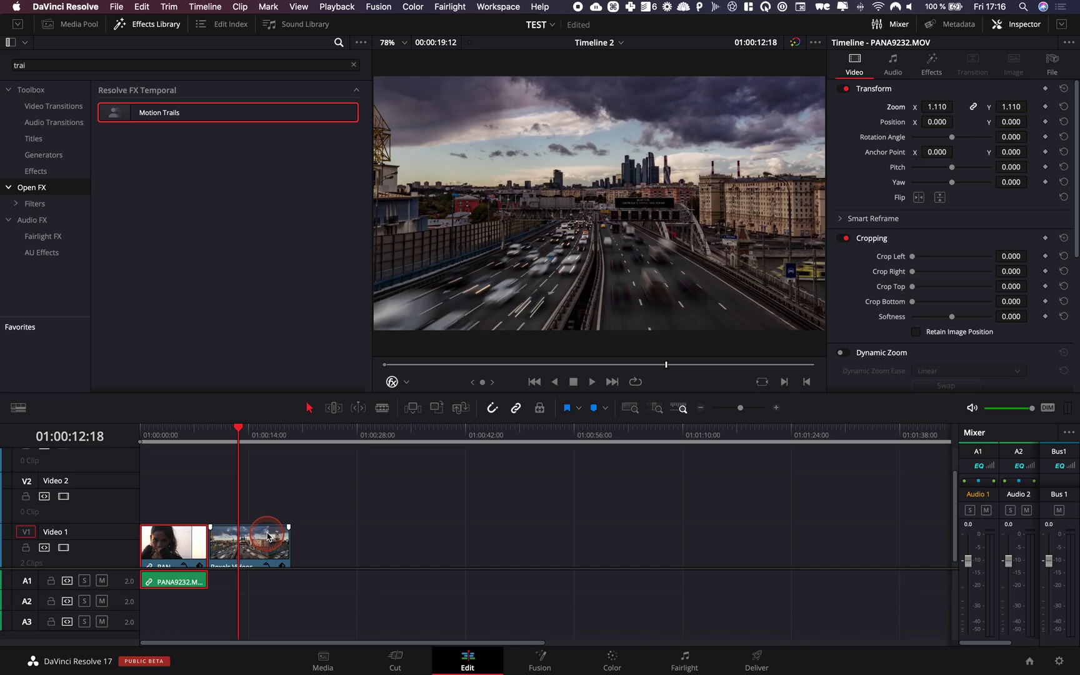
left_click(168, 436)
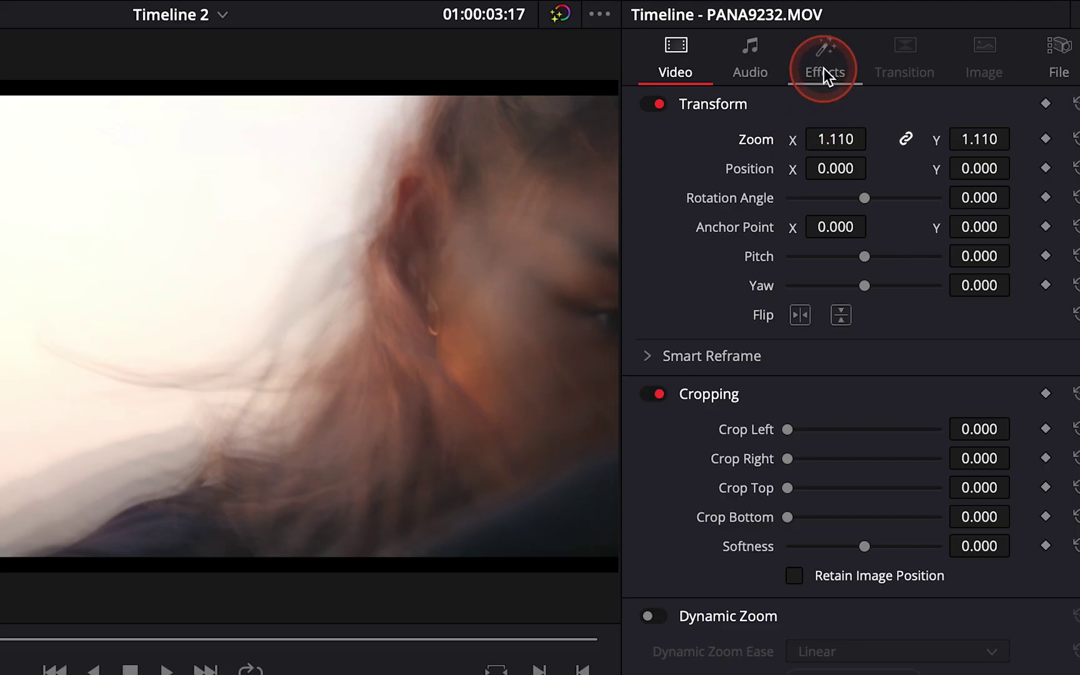
left_click(824, 68)
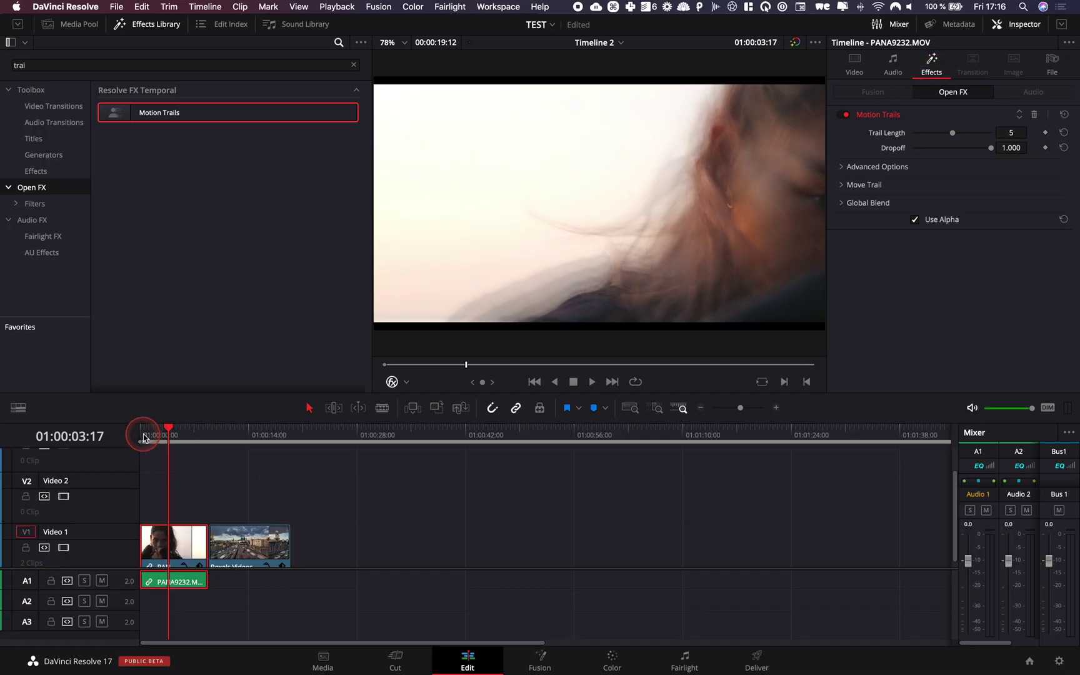
Step: Raise the Motion Trails Trail Length to 10 and preview the boxing clip from the start
left_click(143, 437)
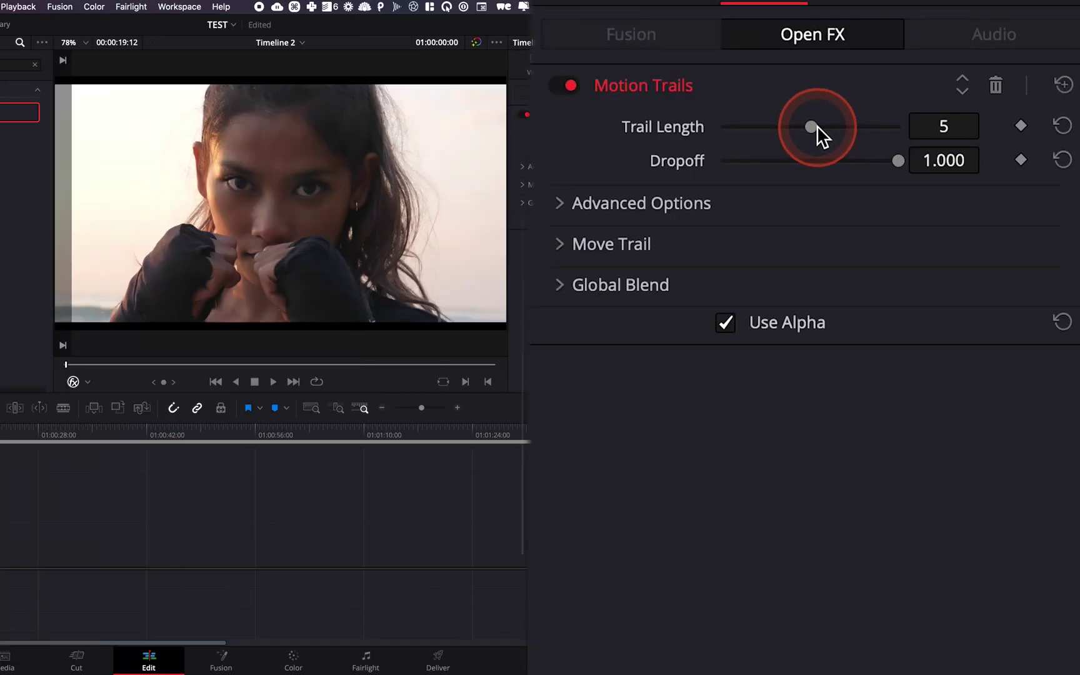
left_click_drag(893, 133, 898, 136)
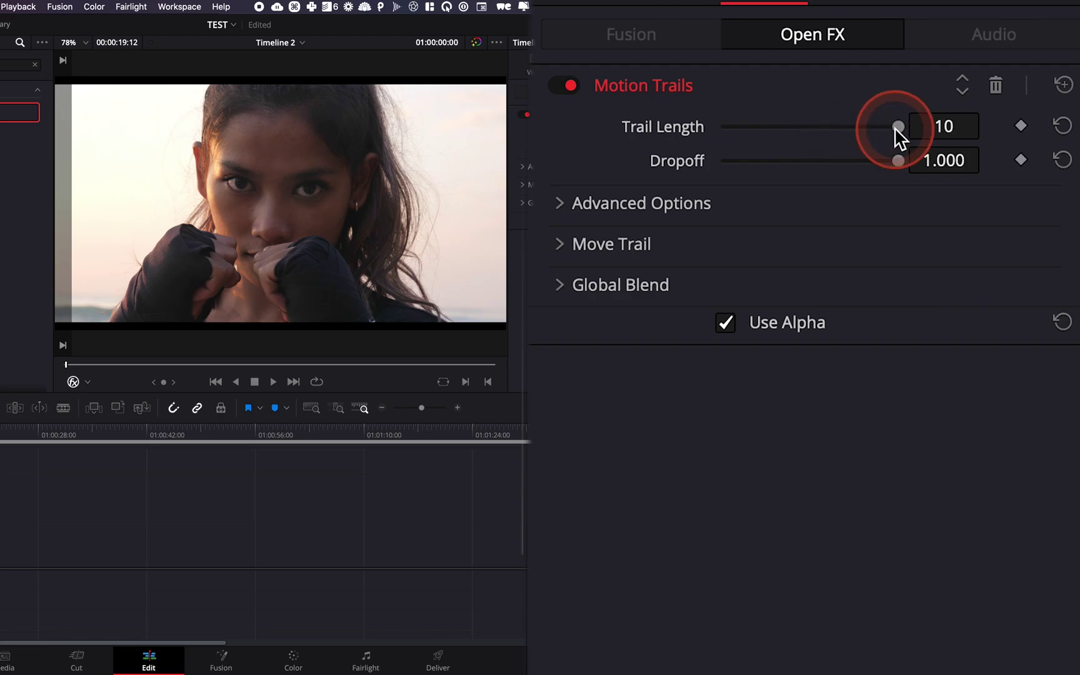
key("space")
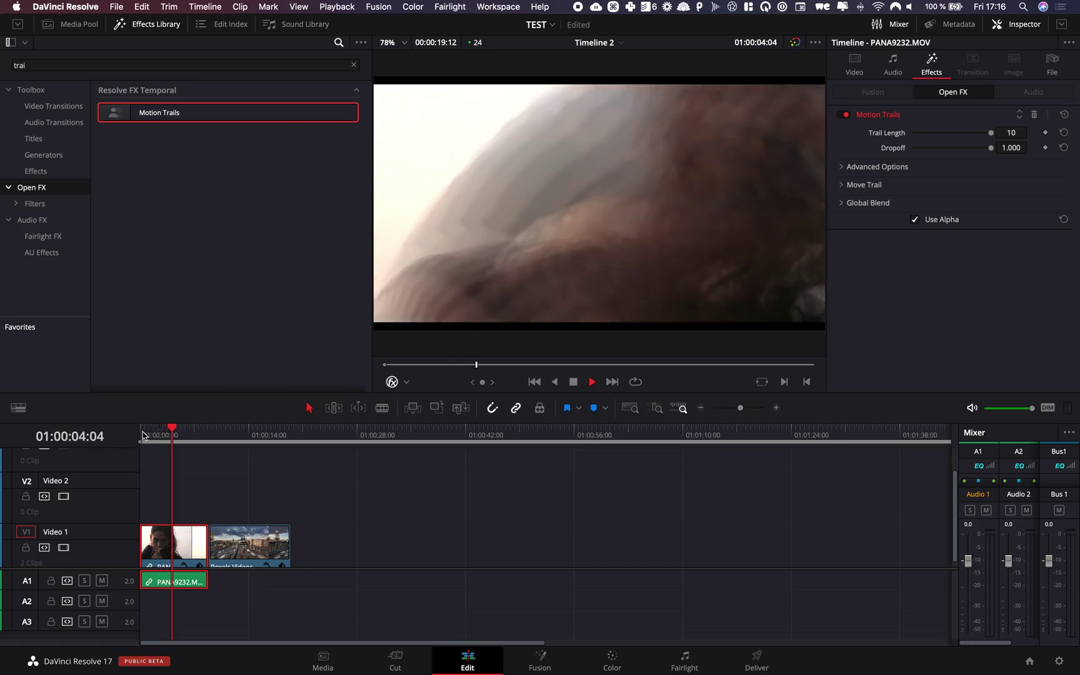
key("space")
left_click(862, 204)
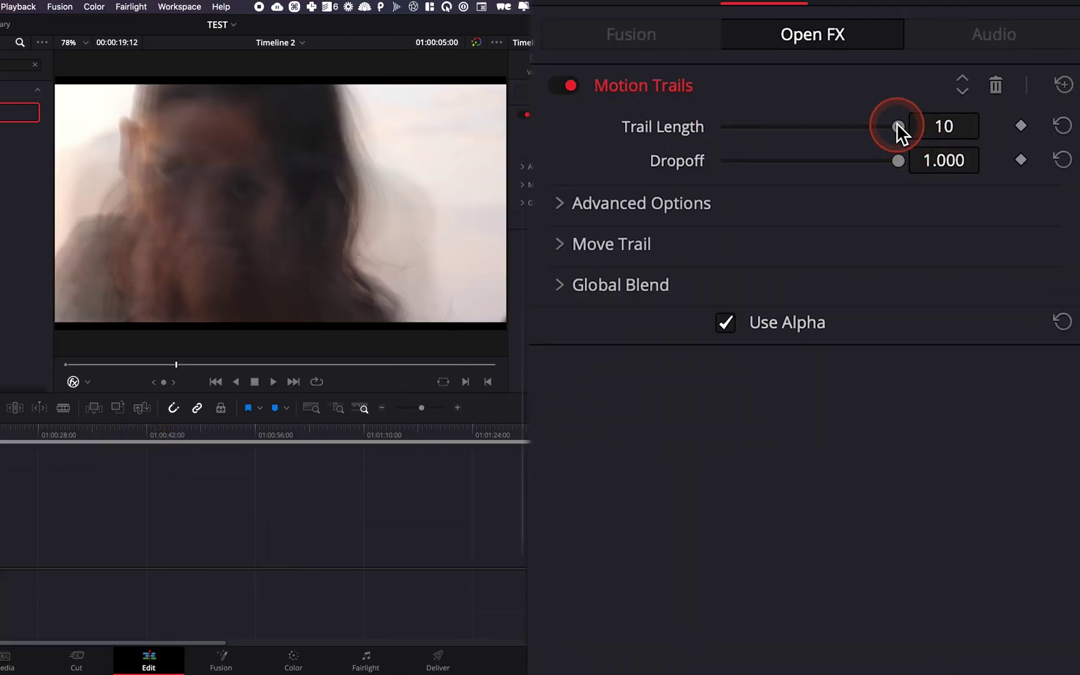
Step: Lower Trail Length to 1 and replay the boxing clip from the start to preview shorter trails
left_click_drag(991, 132, 933, 135)
left_click_drag(765, 131, 743, 132)
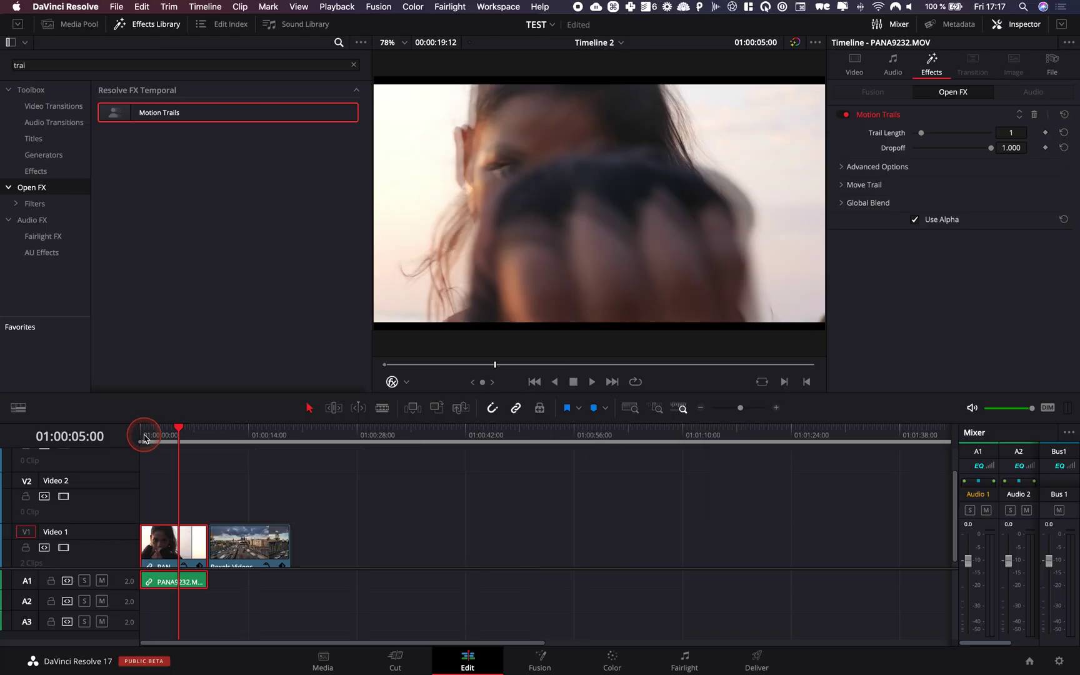
left_click(143, 436)
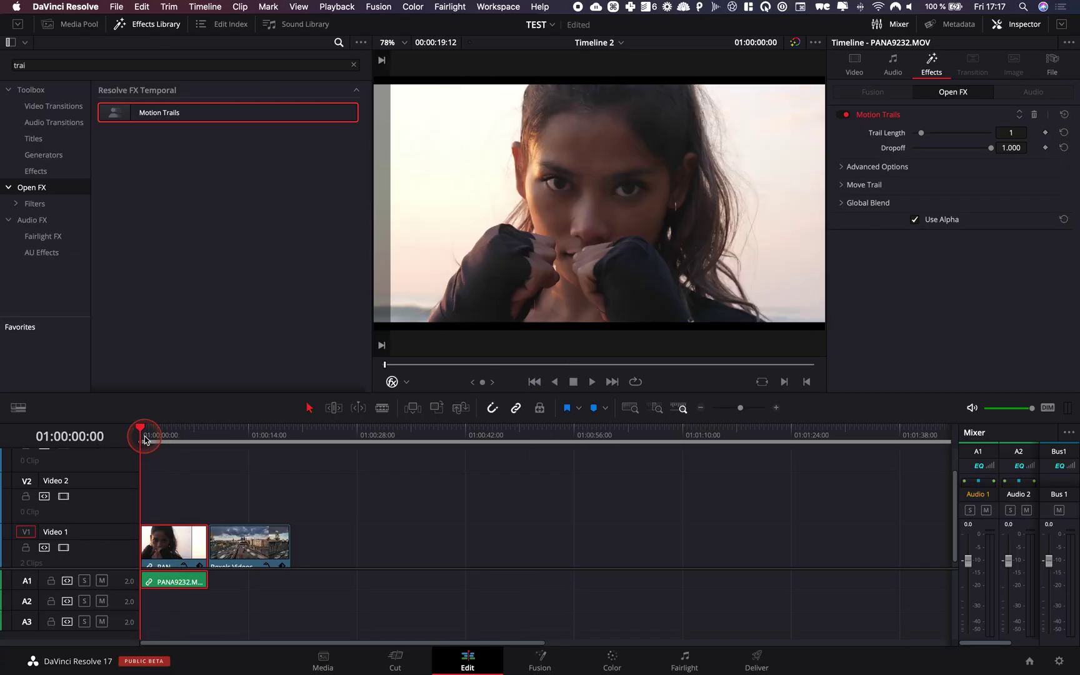
key("space")
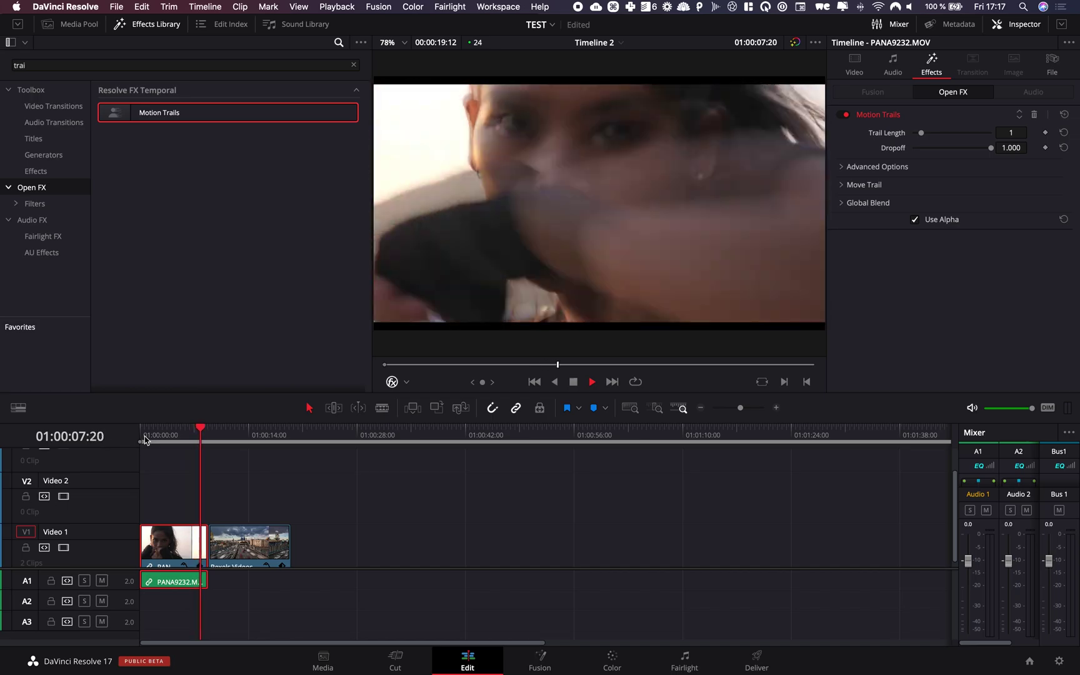
key("space")
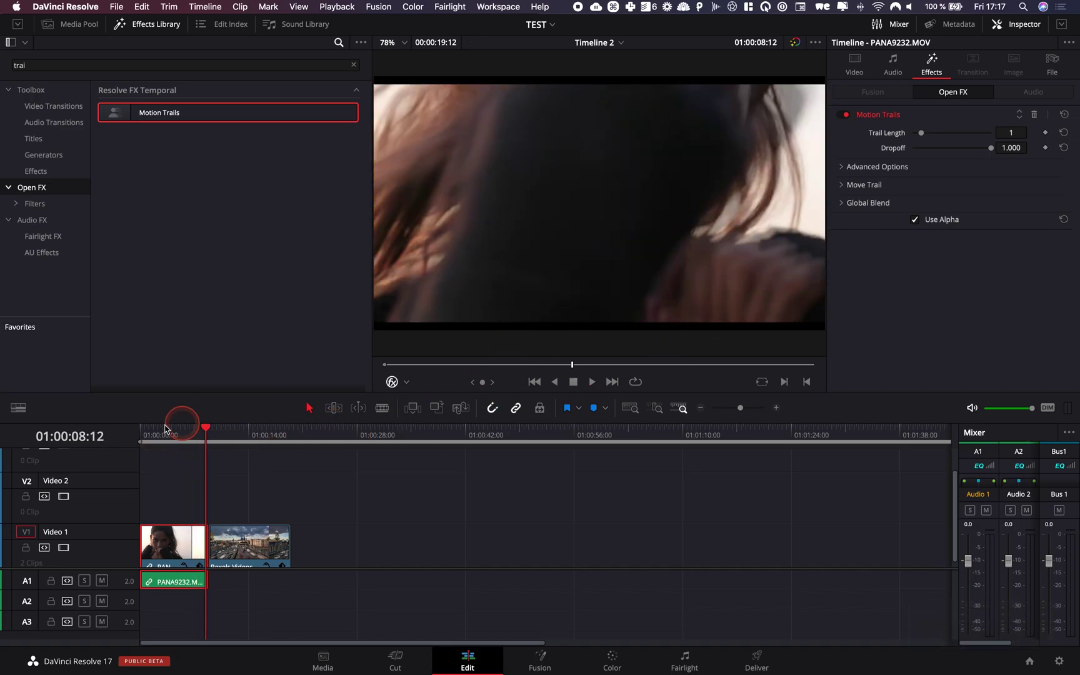
left_click(161, 435)
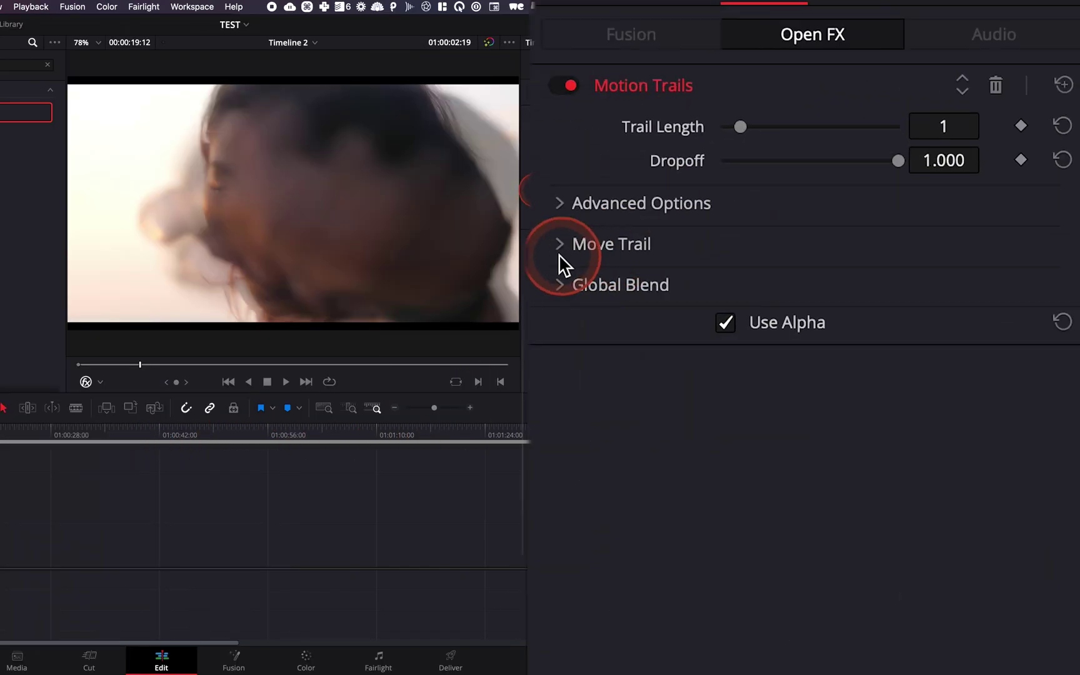
Step: Expand Move Trail and set Trail Length 3, trail Zoom 1.045 and Pan 0.031
left_click(842, 189)
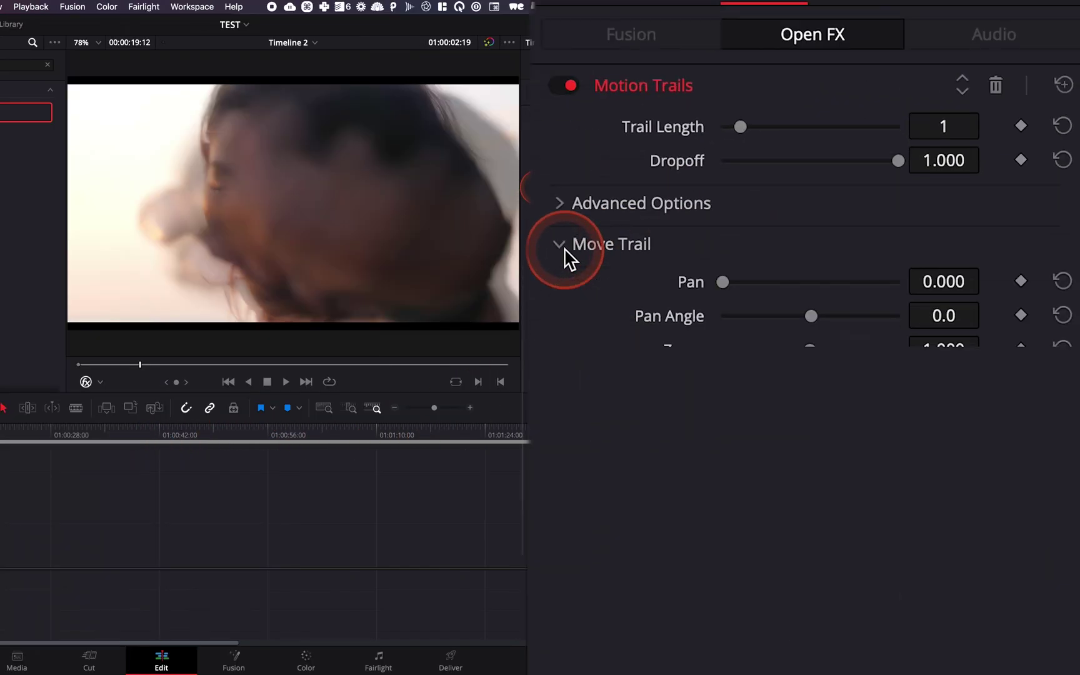
left_click_drag(740, 127, 777, 126)
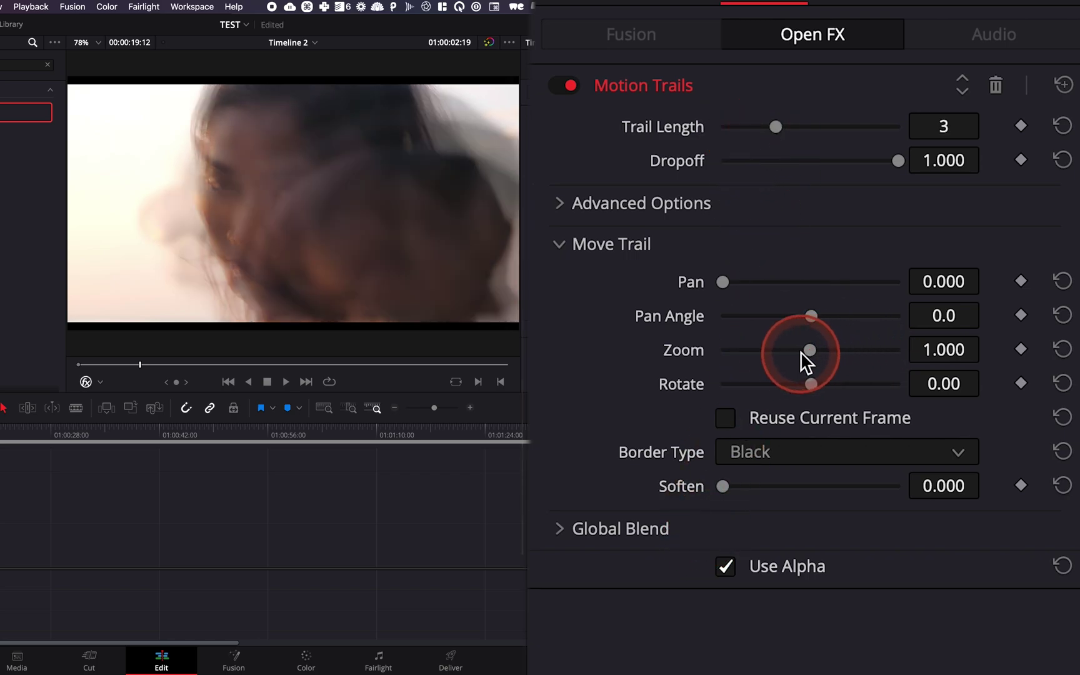
left_click_drag(810, 350, 824, 318)
left_click_drag(723, 284, 733, 284)
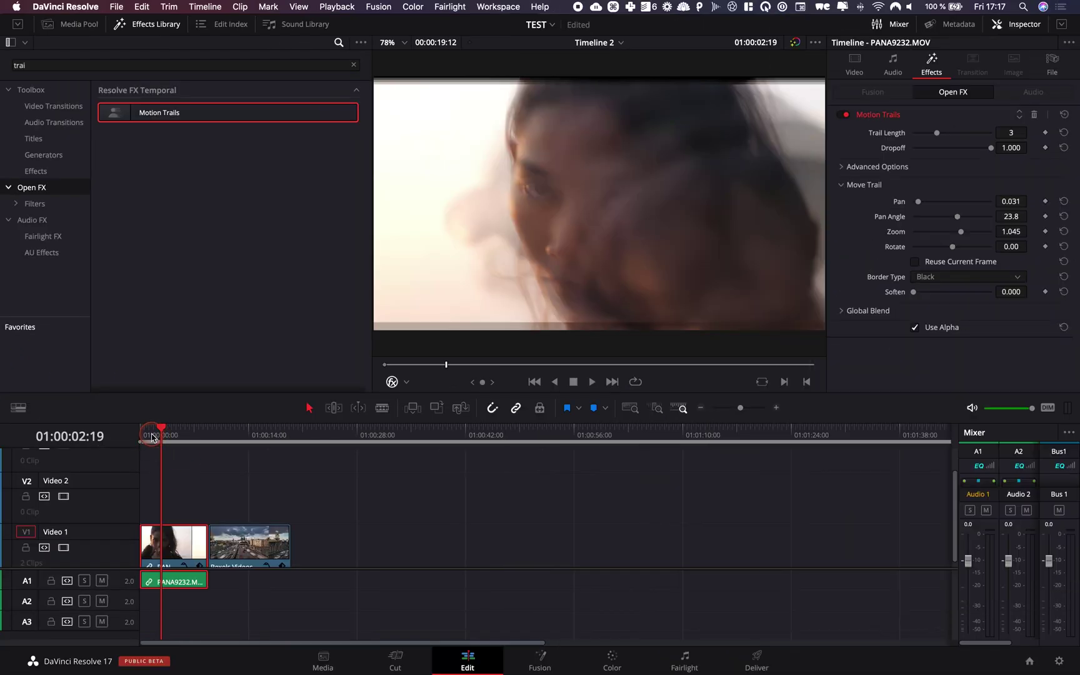
Step: Play the boxing clip to check the moving trails, then move the playhead to the highway clip
left_click(152, 437)
key("space")
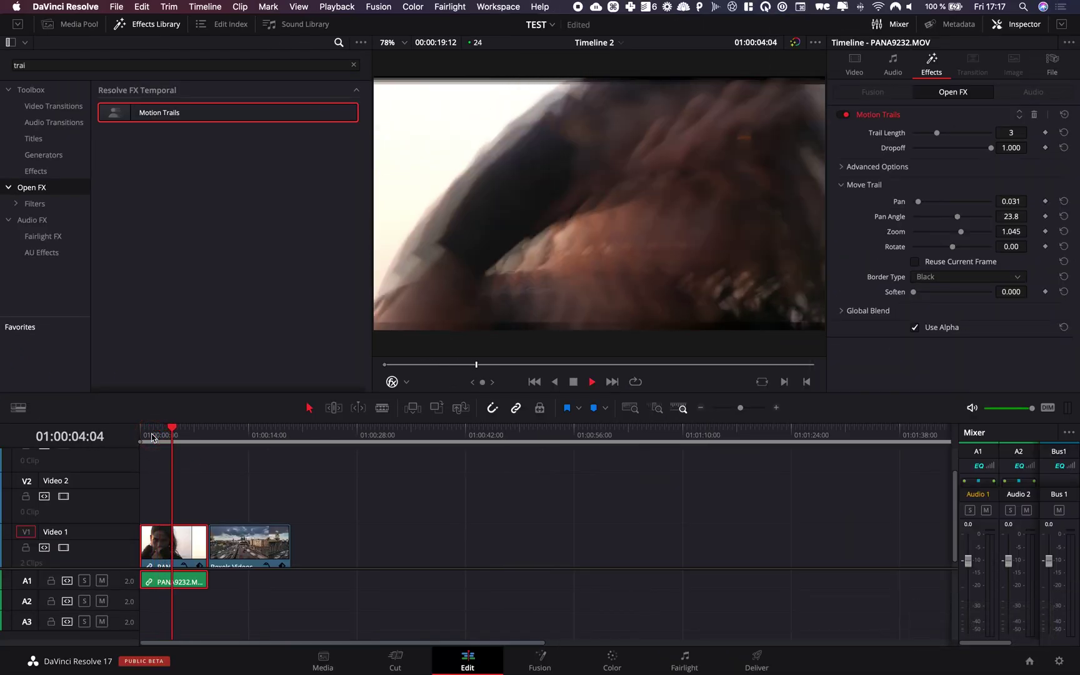
key("space")
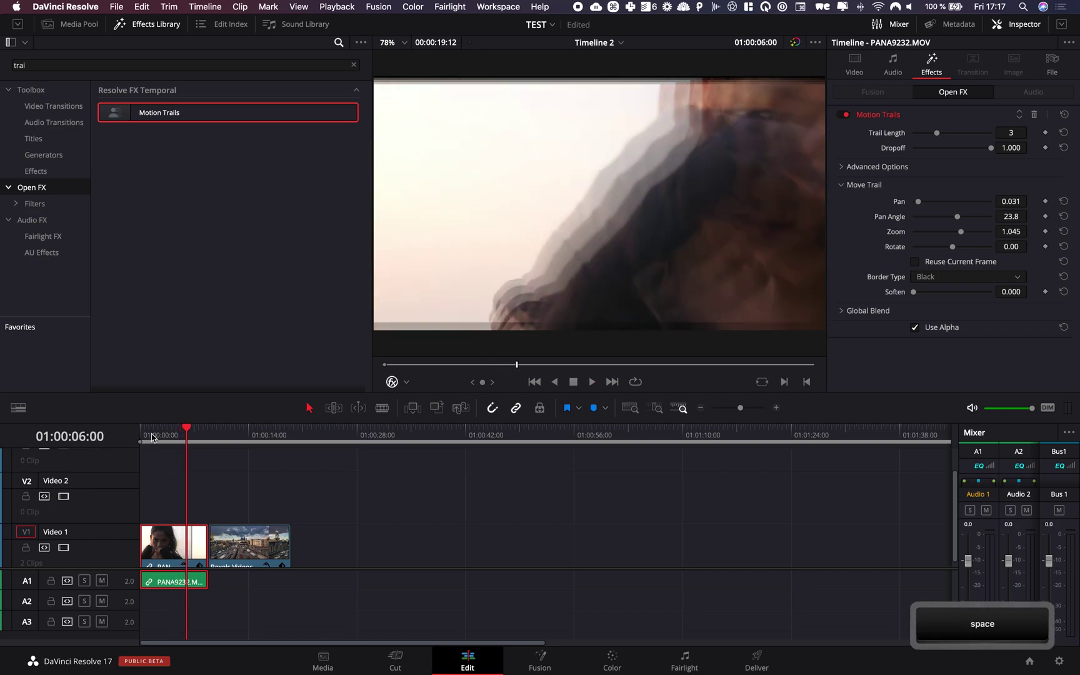
left_click(889, 311)
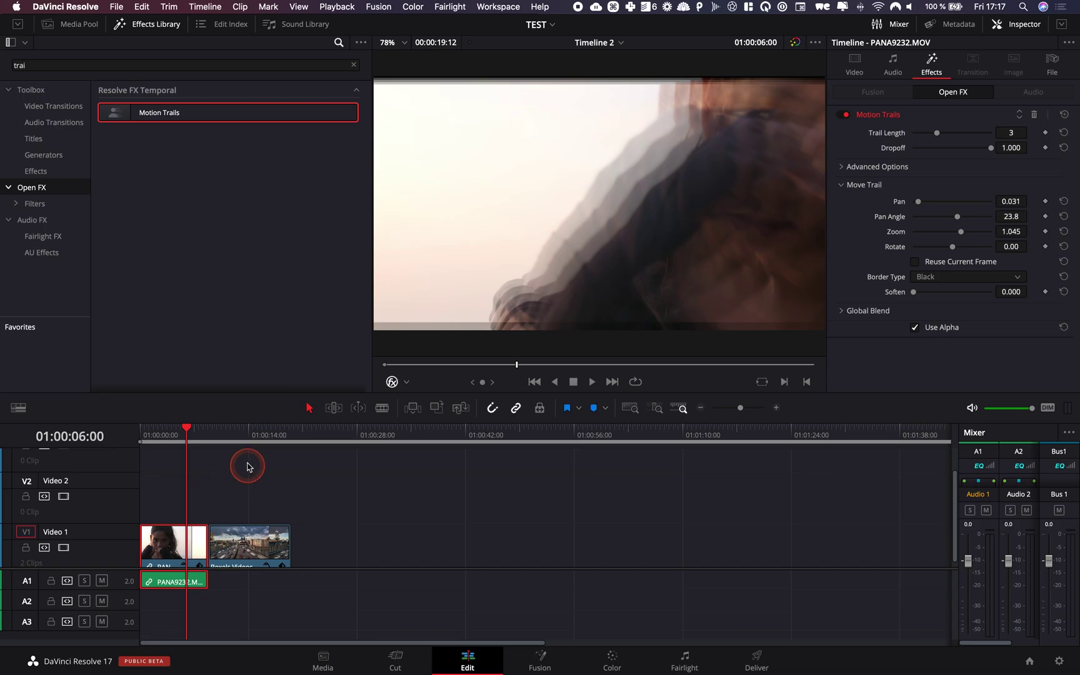
left_click(235, 435)
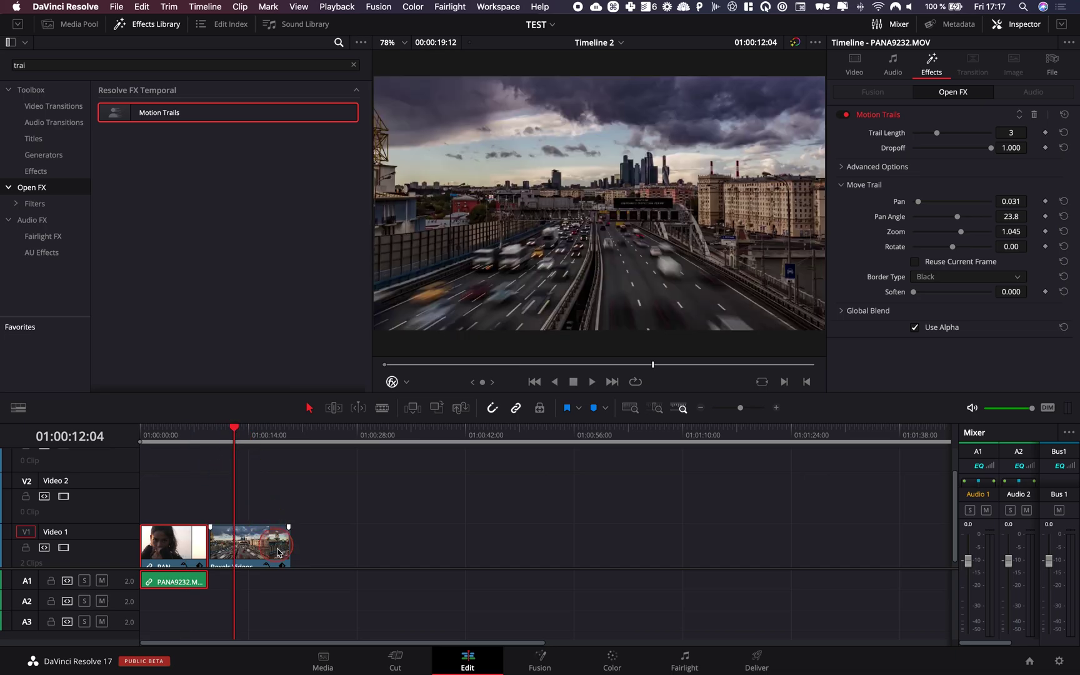
Step: Drop Motion Trails onto the Pexels highway clip and play it from about 01:00:08:20
left_click(244, 543)
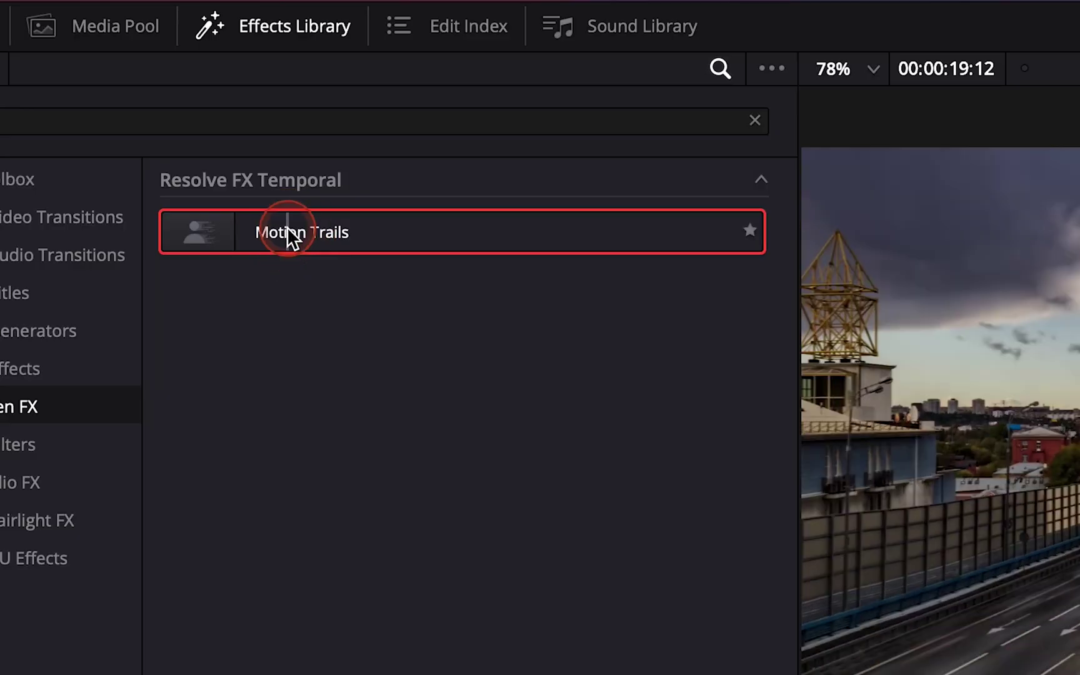
left_click_drag(154, 117, 243, 548)
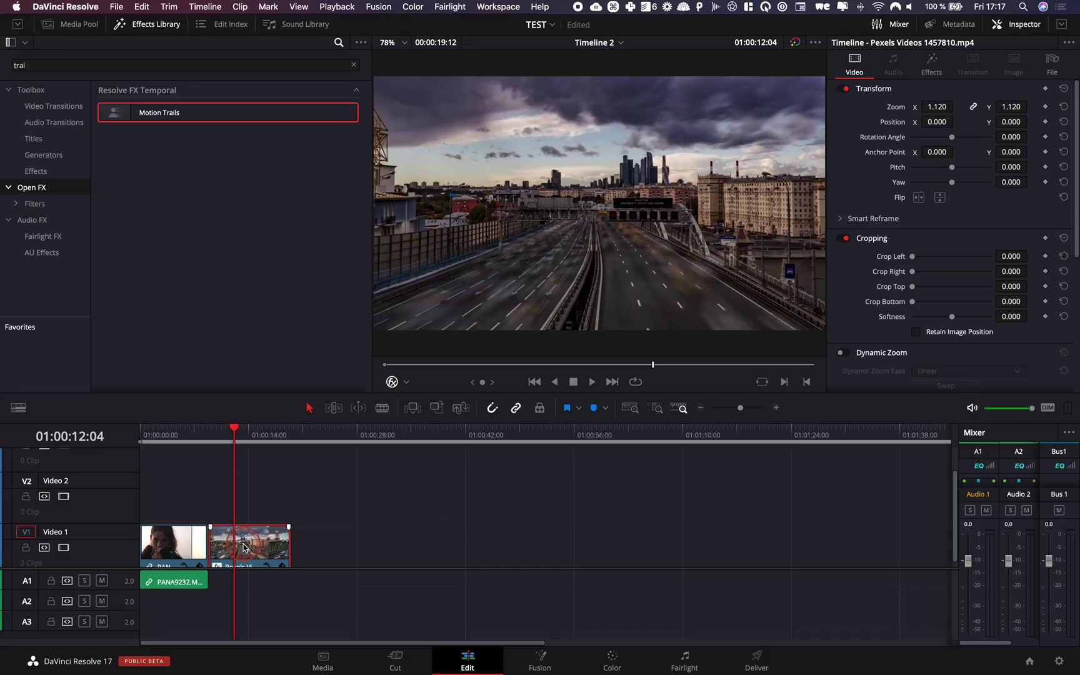
key("super+z")
left_click_drag(222, 437, 212, 430)
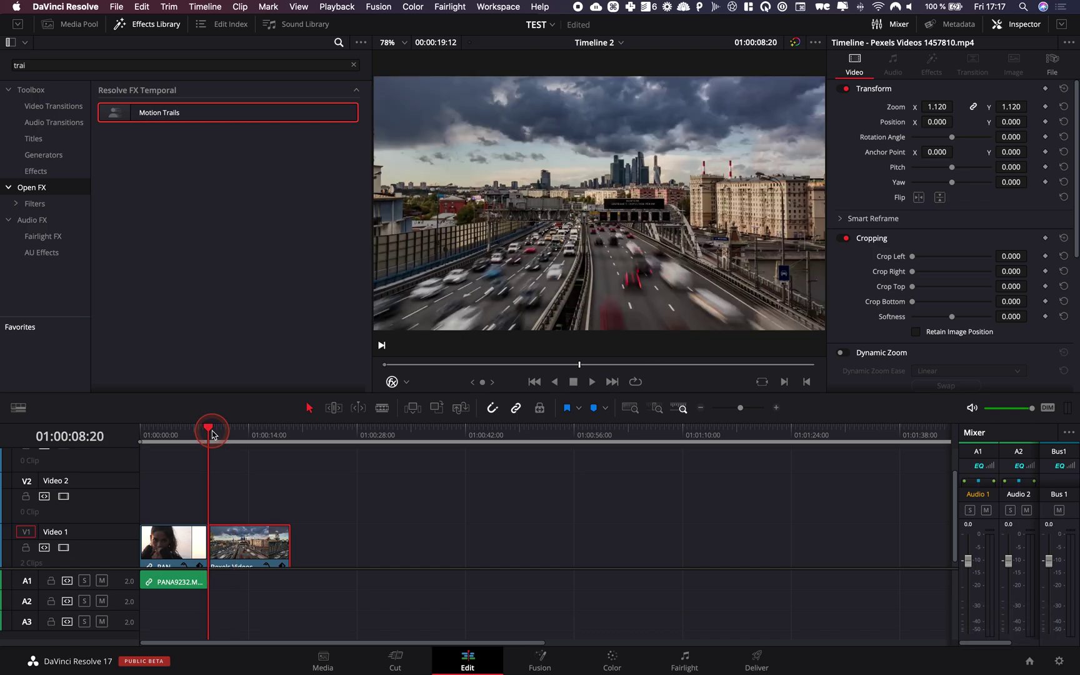
key("space")
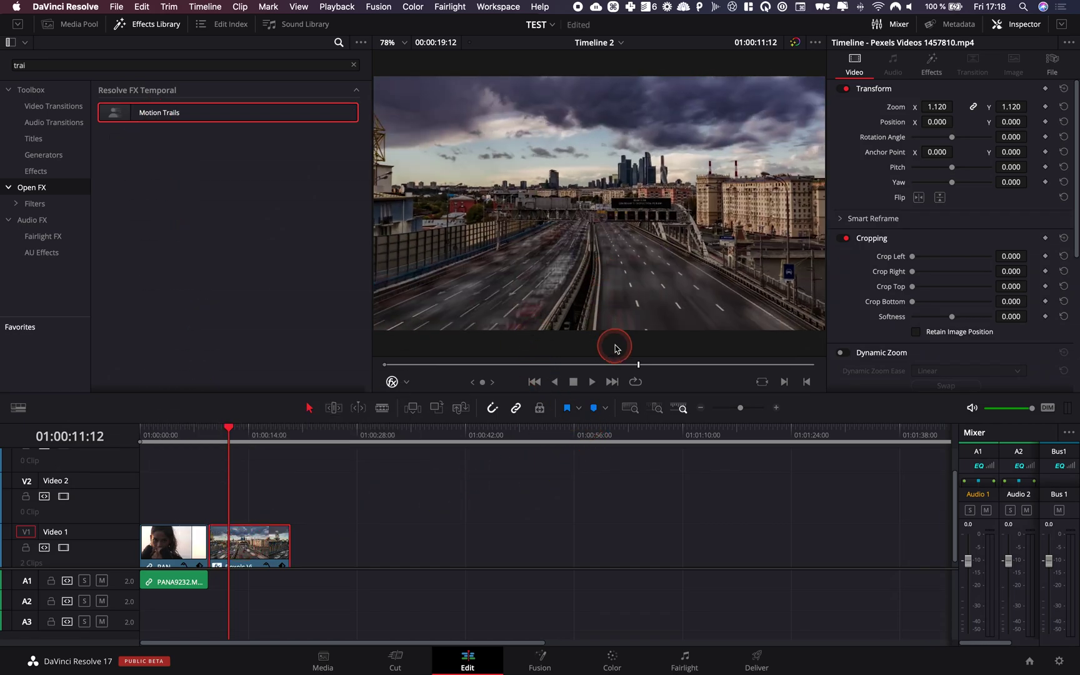
left_click(209, 433)
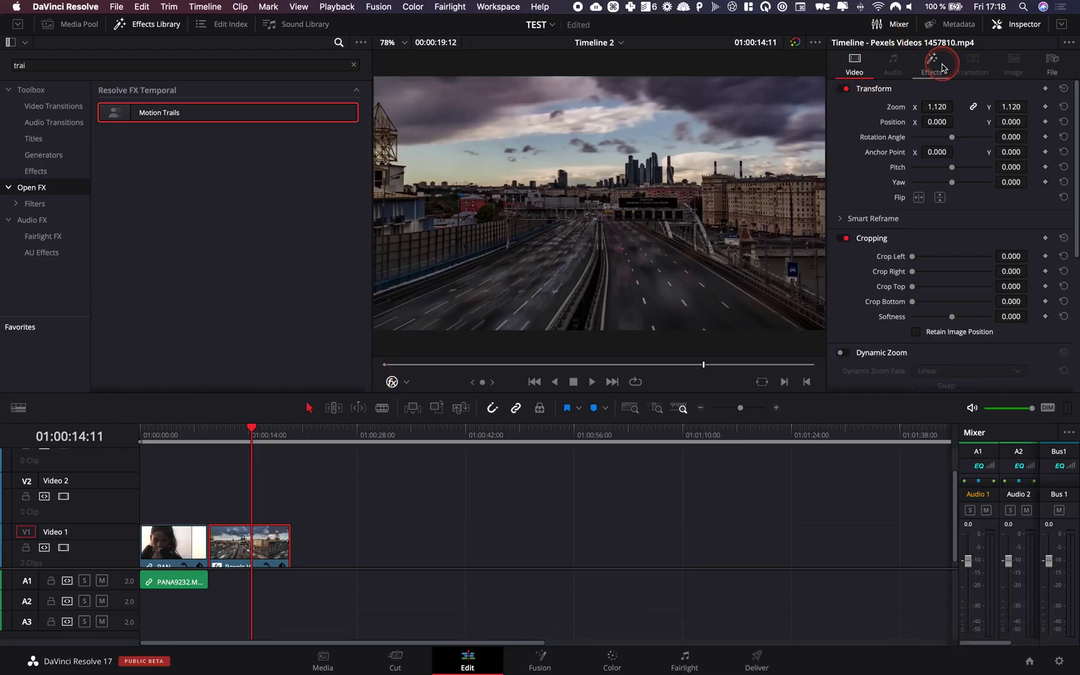
Step: Play the highway clip while switching Motion Trails off and back on to compare
left_click(937, 70)
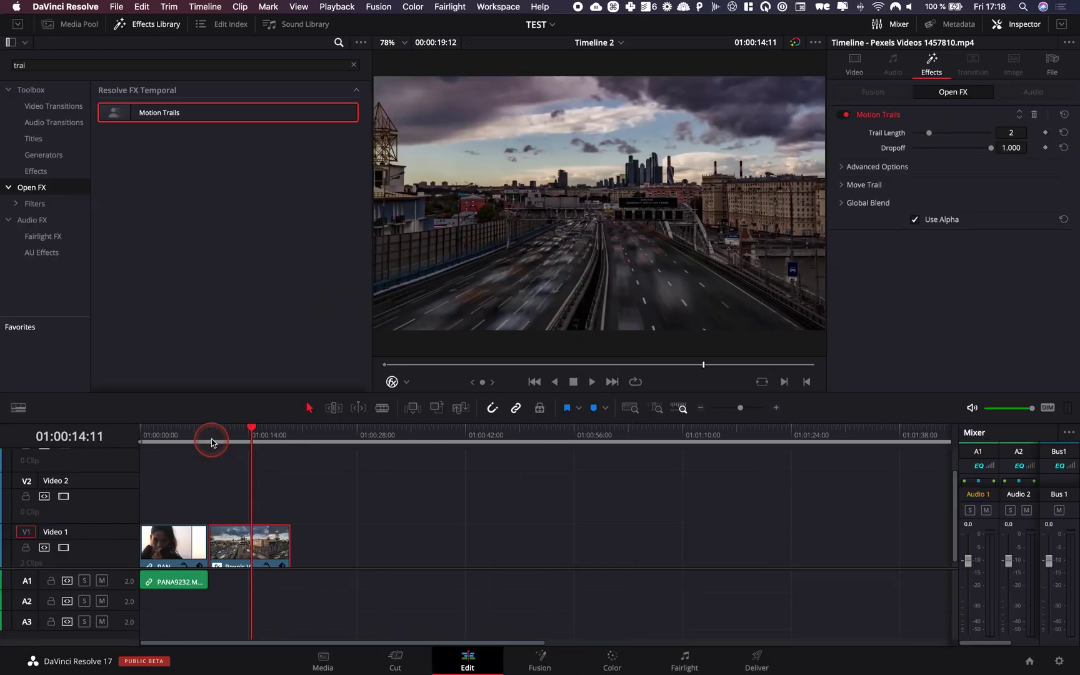
left_click(211, 442)
key("space")
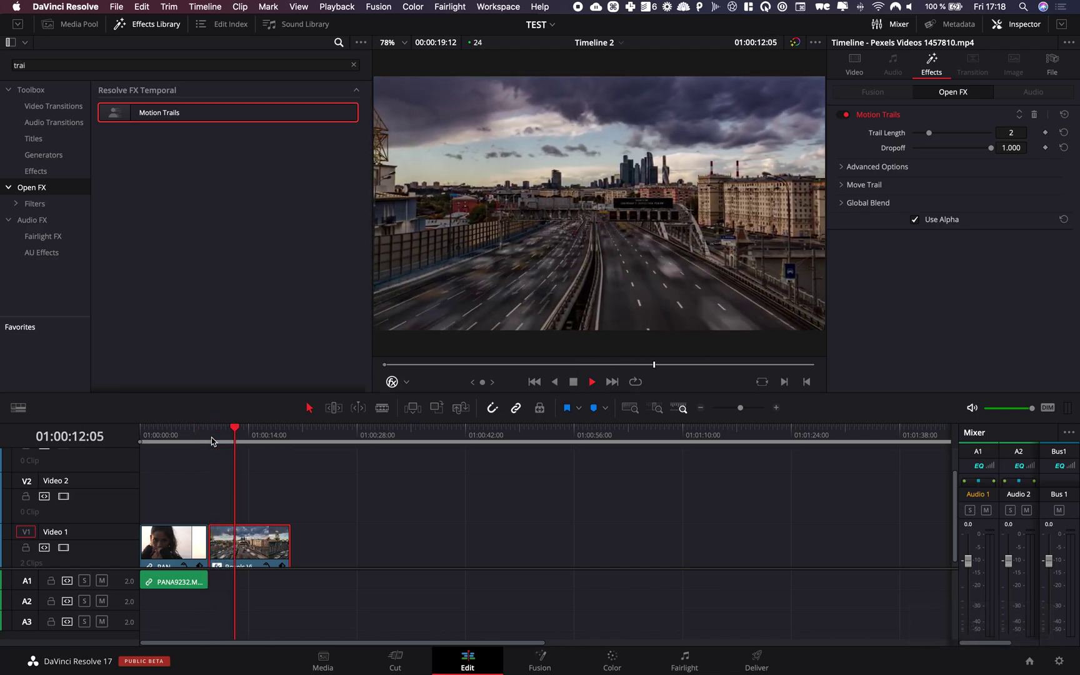
key("space")
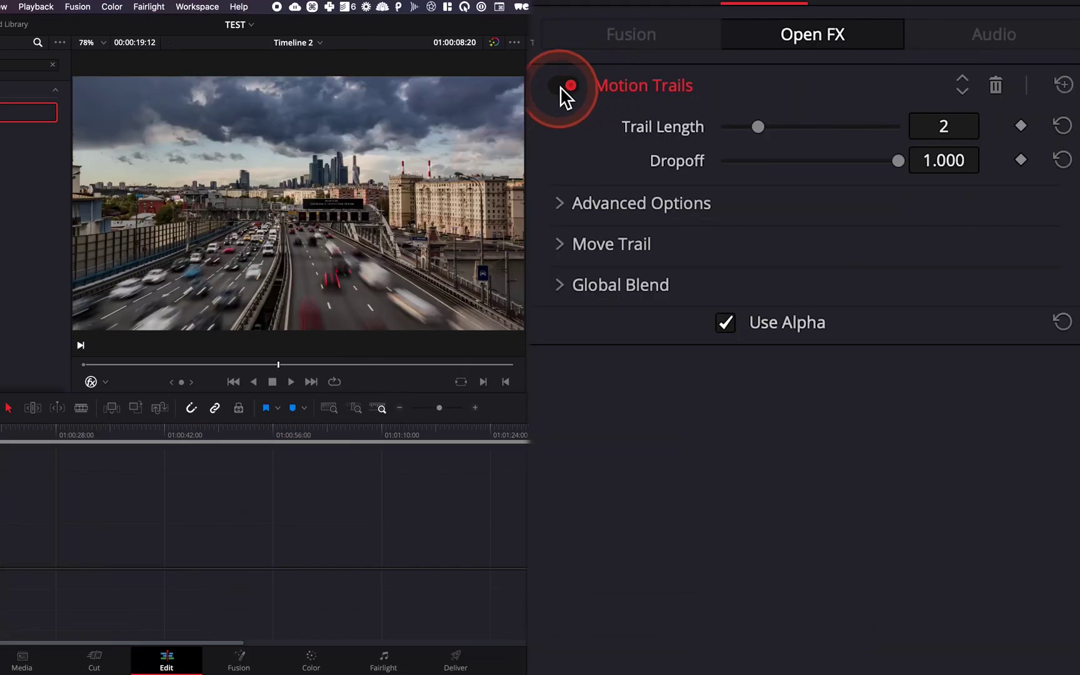
key("space")
left_click(846, 115)
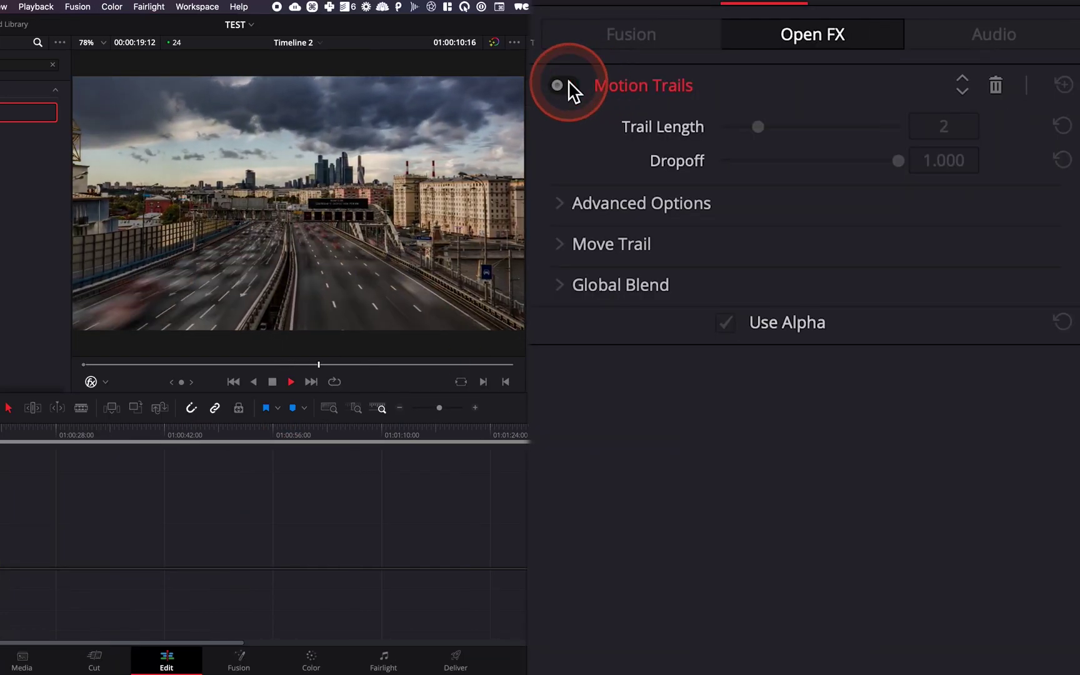
left_click(569, 82)
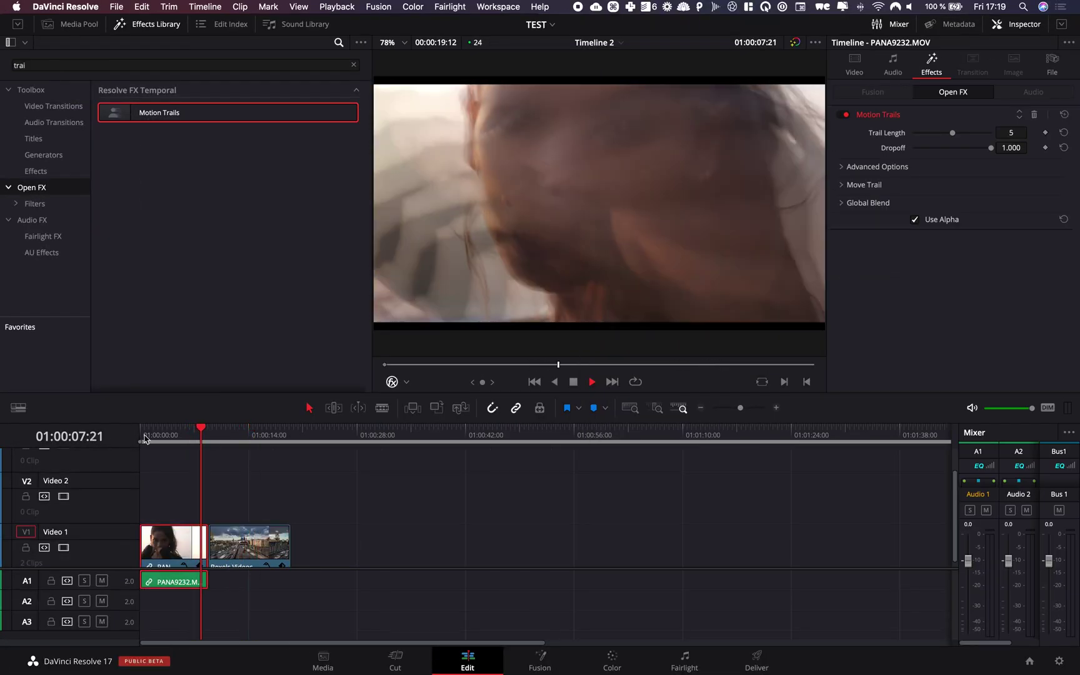
left_click(168, 437)
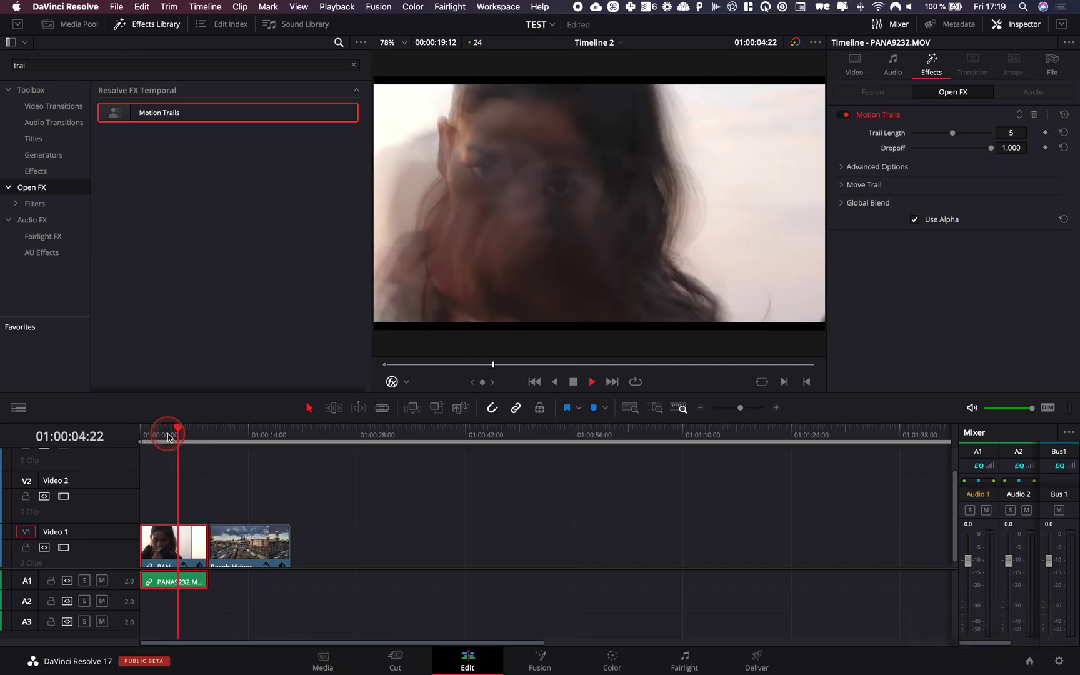
key("space")
left_click(168, 437)
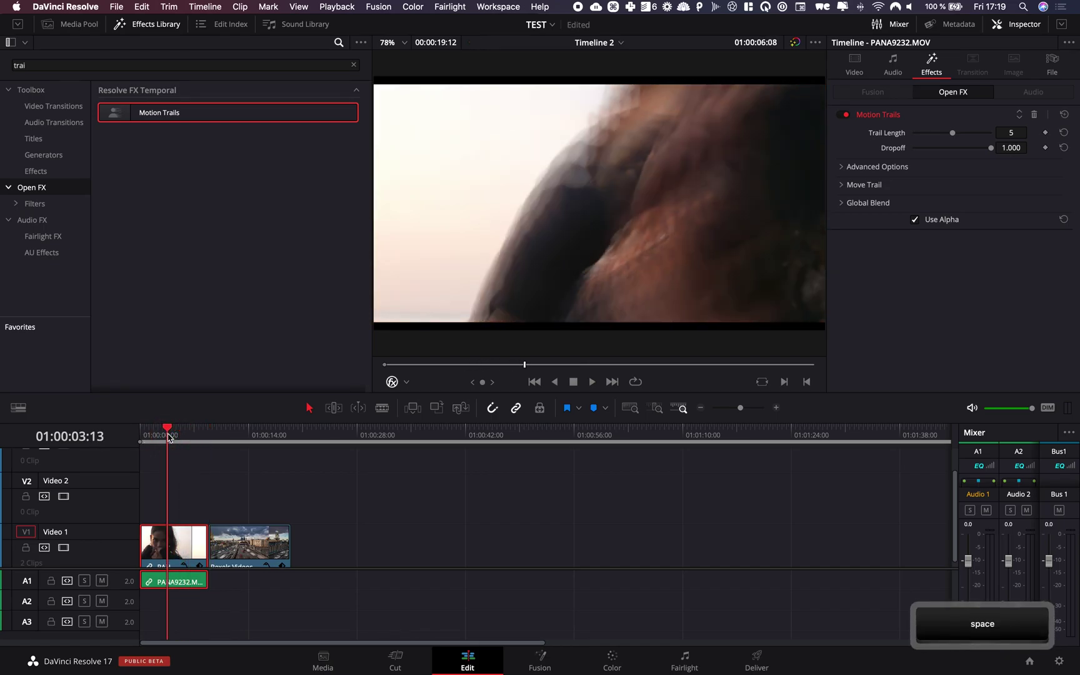
key("space")
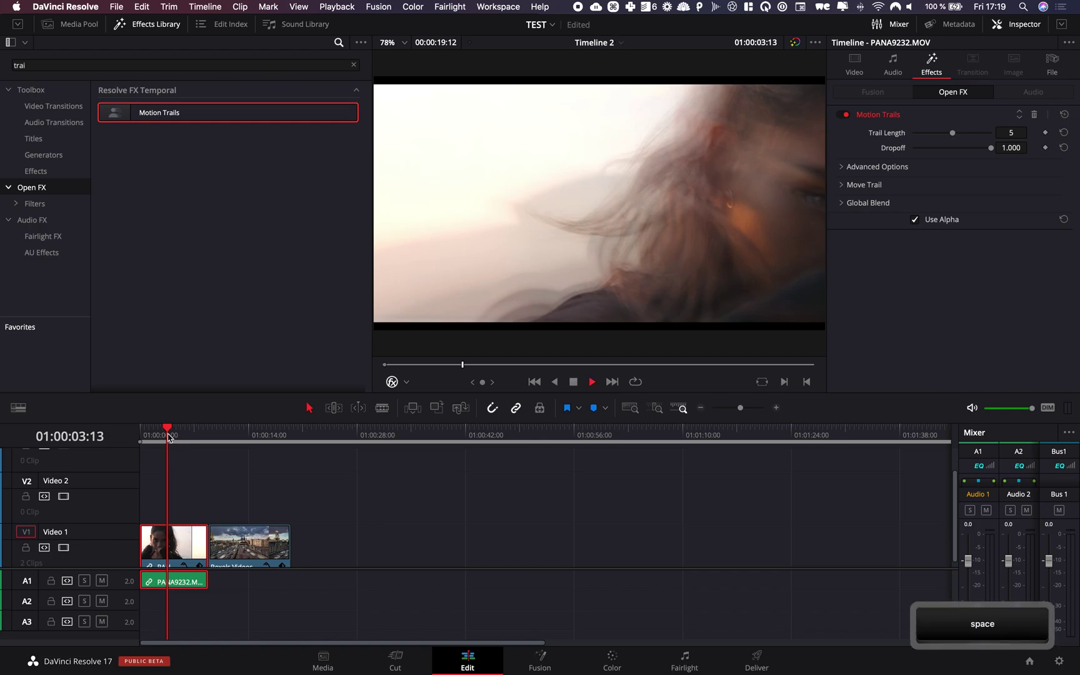
left_click(148, 434)
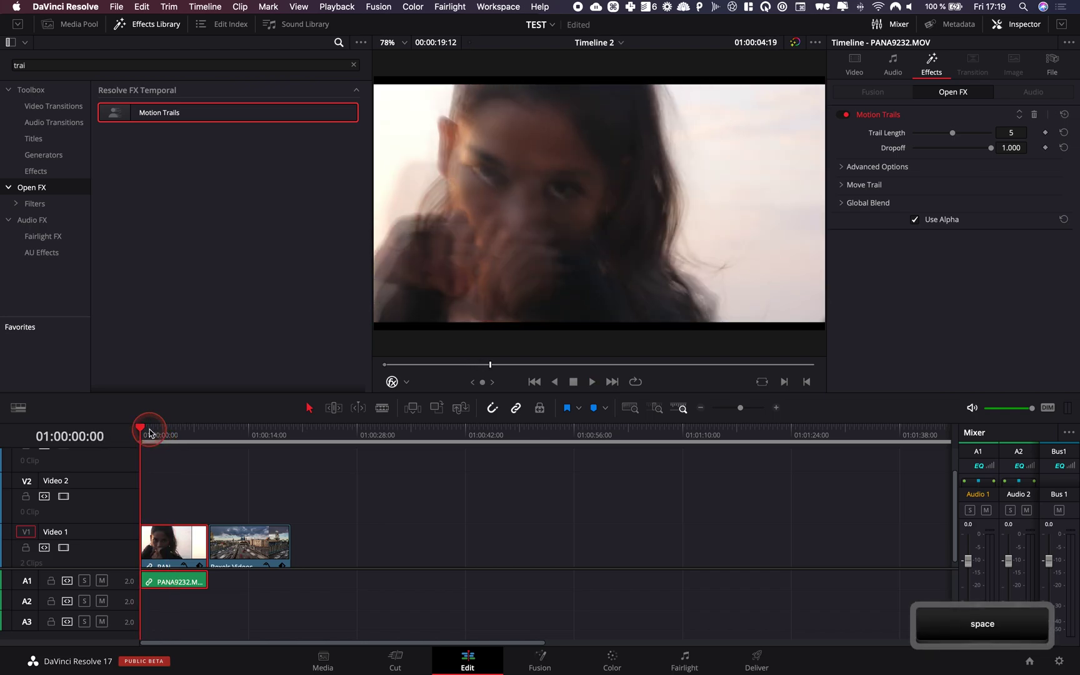